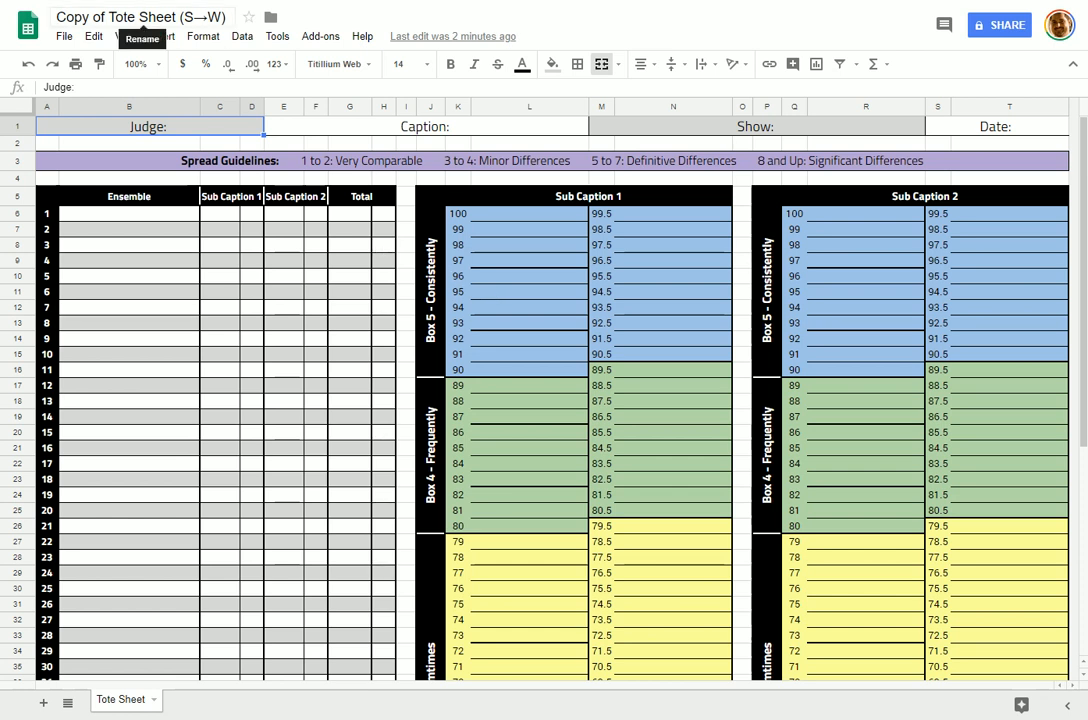
Step: Add the judge's full name after 'Judge:' in header cell A1, fixing a surname typo
{"action": "left_click_drag", "start_coordinate": [52, 17], "coordinate": [225, 18]}
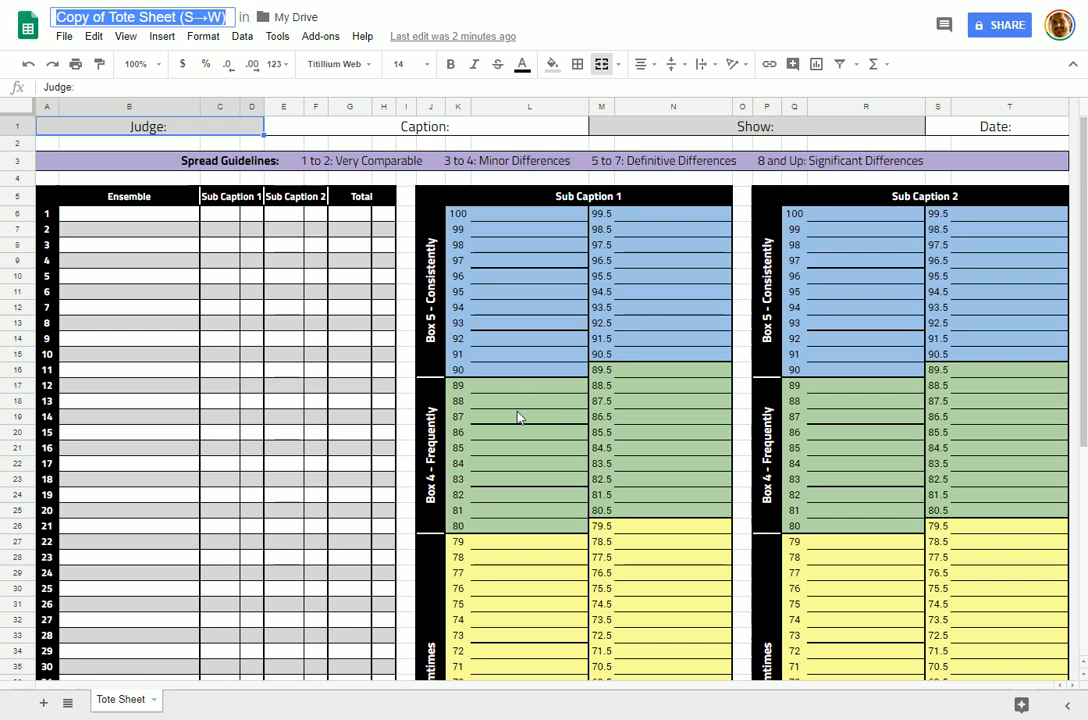
{"action": "left_click", "coordinate": [228, 293]}
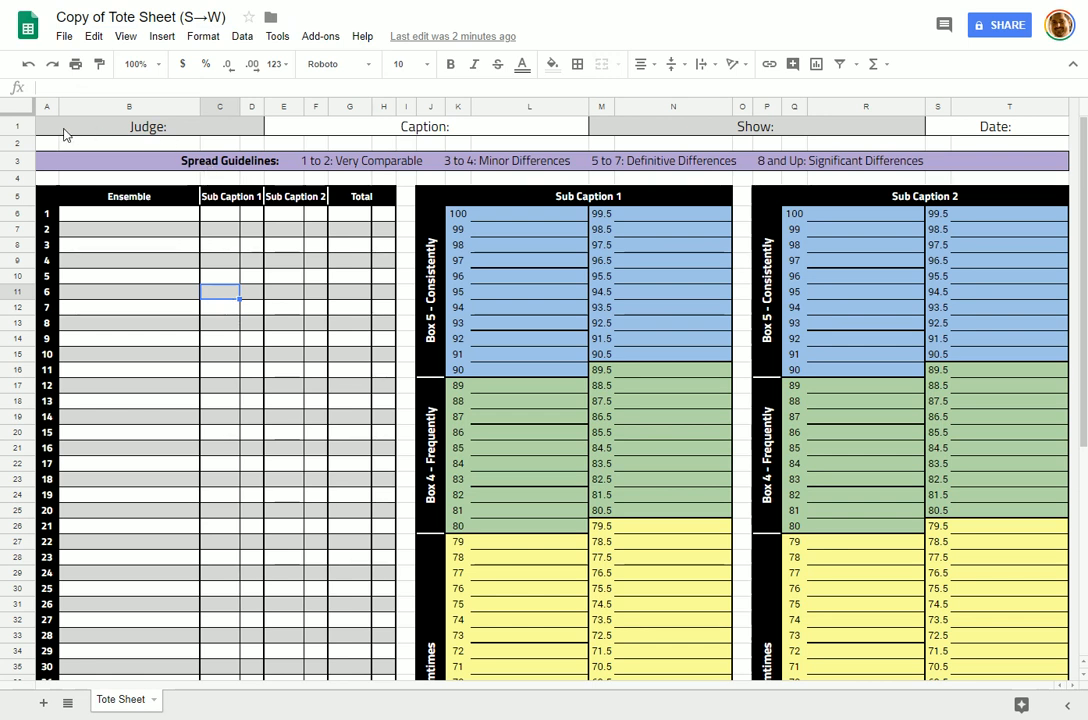
{"action": "left_click", "coordinate": [150, 126]}
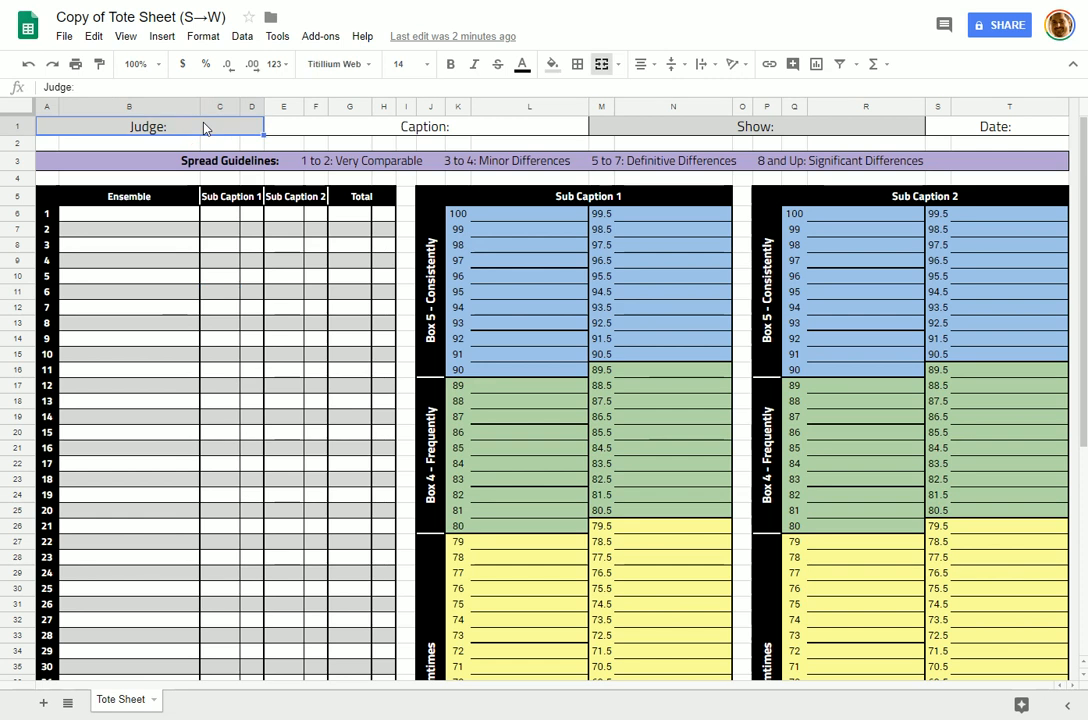
{"action": "key", "text": "Return"}
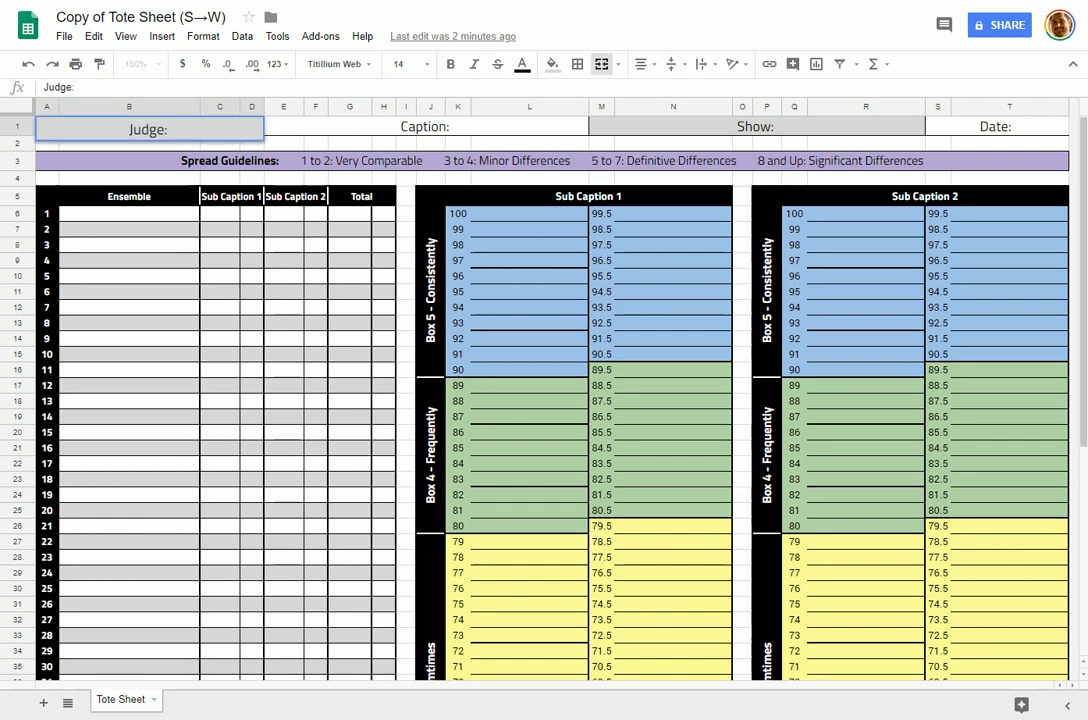
{"action": "key", "text": "Return"}
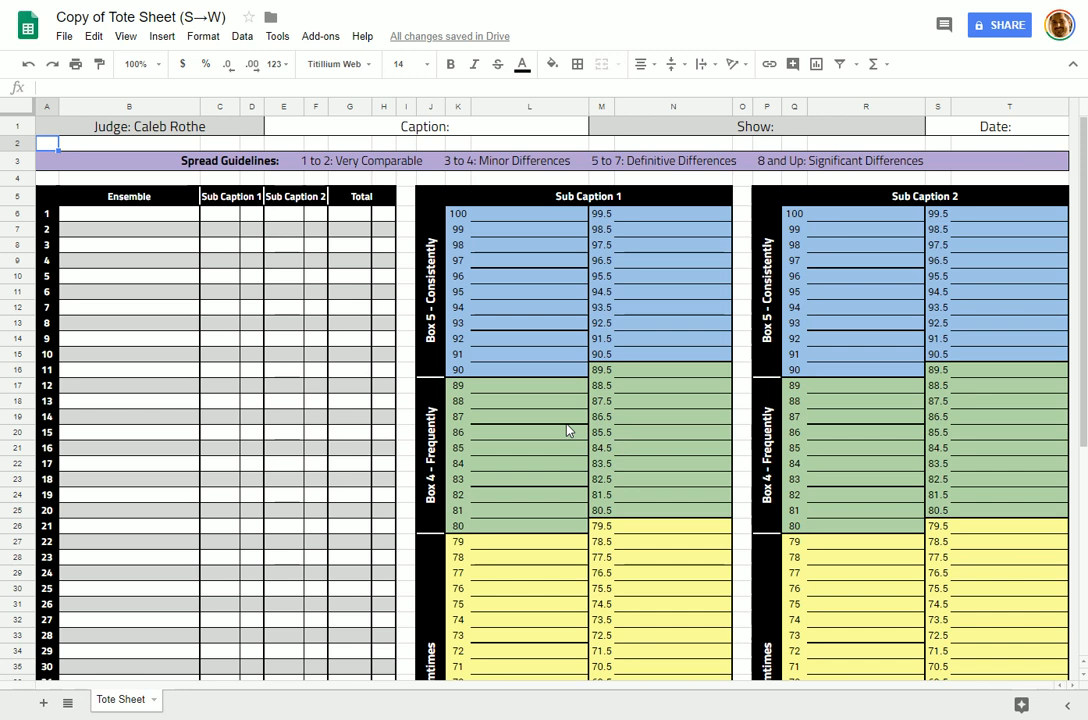
Step: Starting at B6, enter Washington HS, Adams HS and Jefferson HS down the Ensemble rows
{"action": "left_click", "coordinate": [92, 229]}
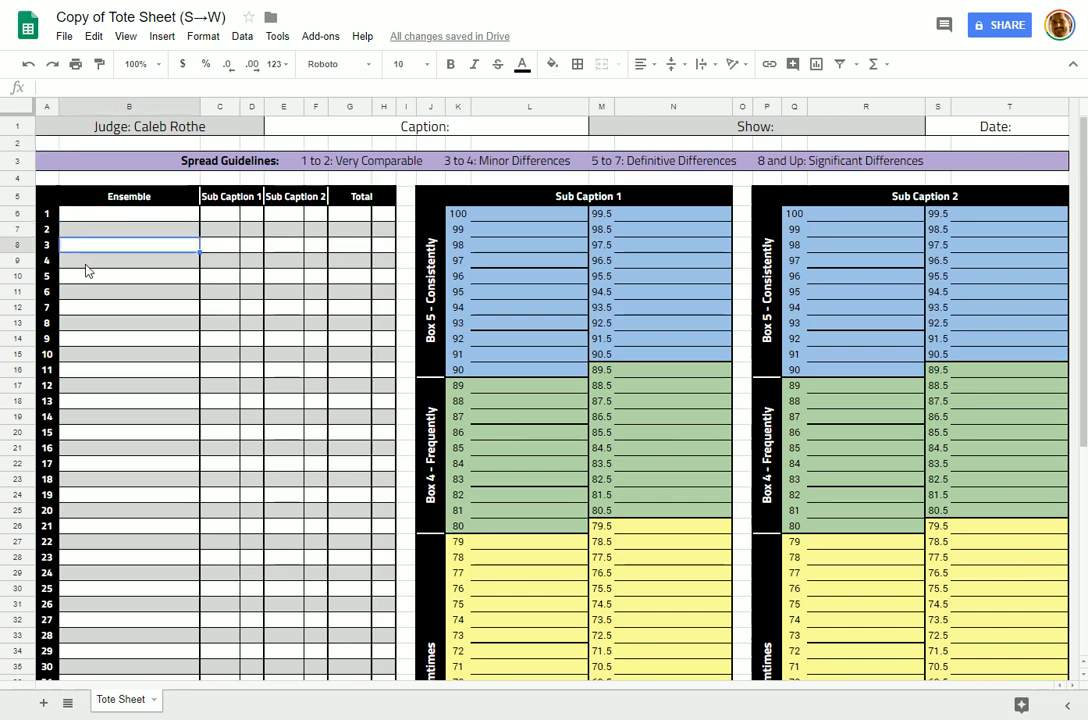
{"action": "left_click", "coordinate": [110, 215]}
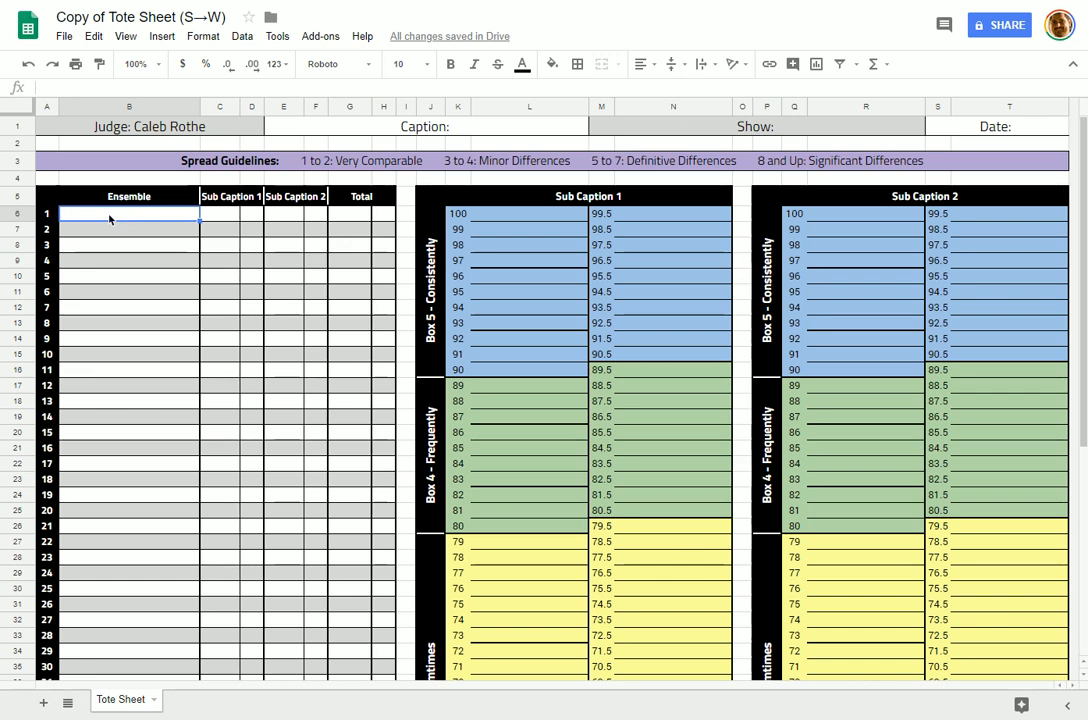
{"action": "type", "text": "Washington H"}
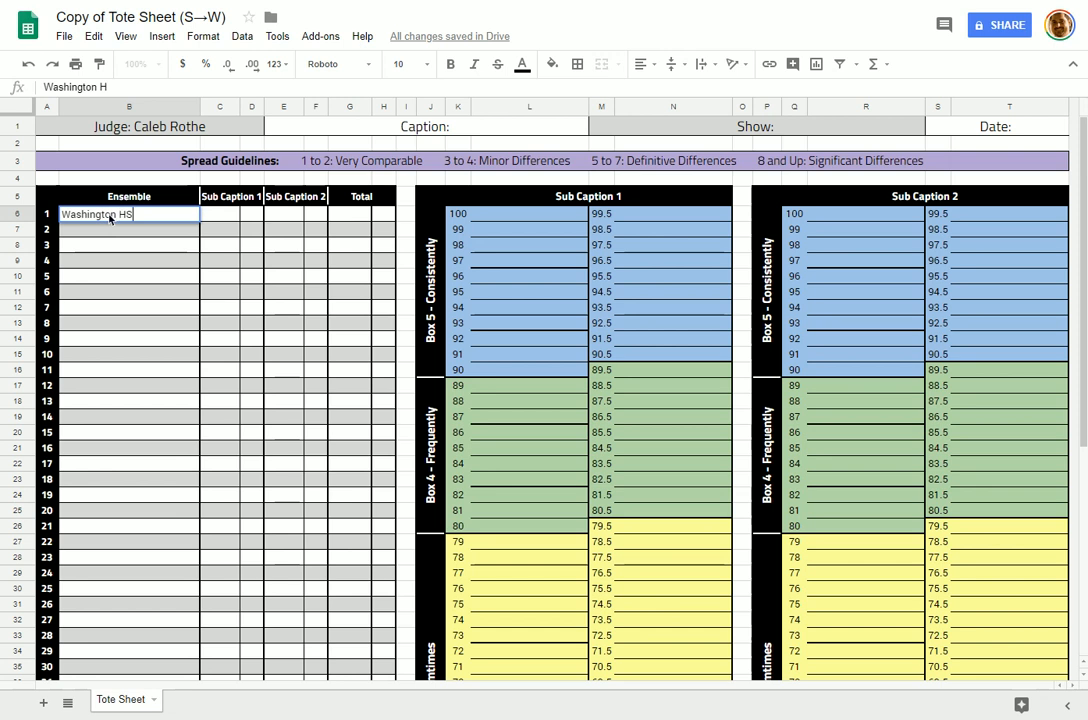
{"action": "type", "text": "S"}
{"action": "key", "text": "Return"}
{"action": "type", "text": "Adams HS"}
{"action": "key", "text": "Return"}
{"action": "type", "text": "Jefferson HS"}
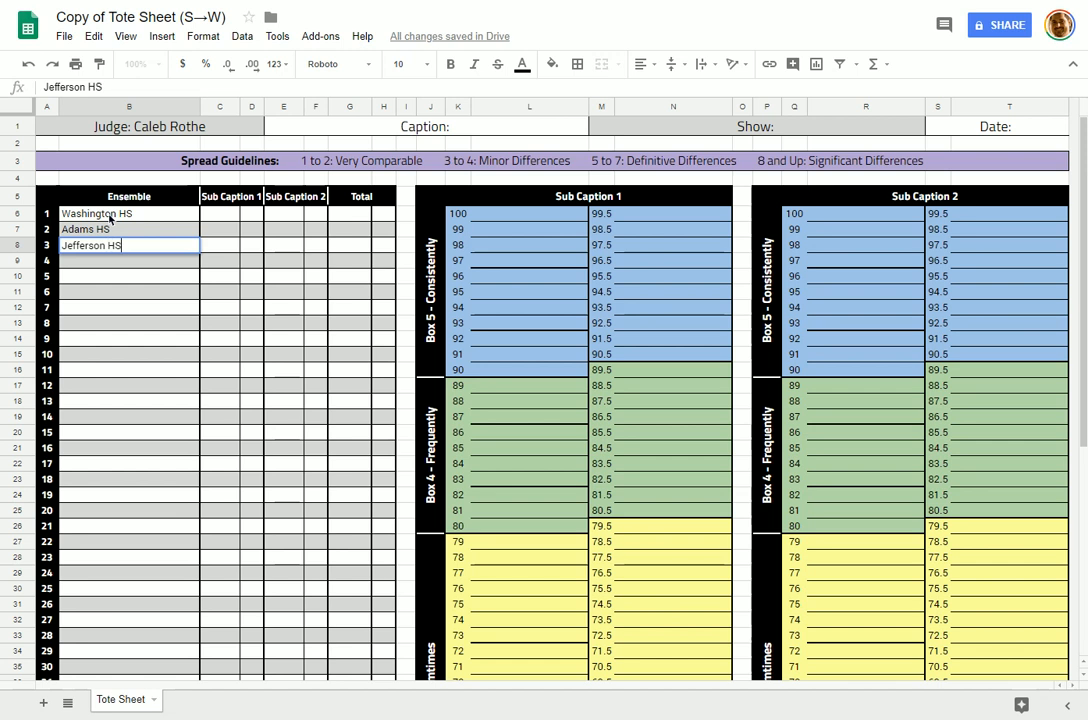
{"action": "key", "text": "Return"}
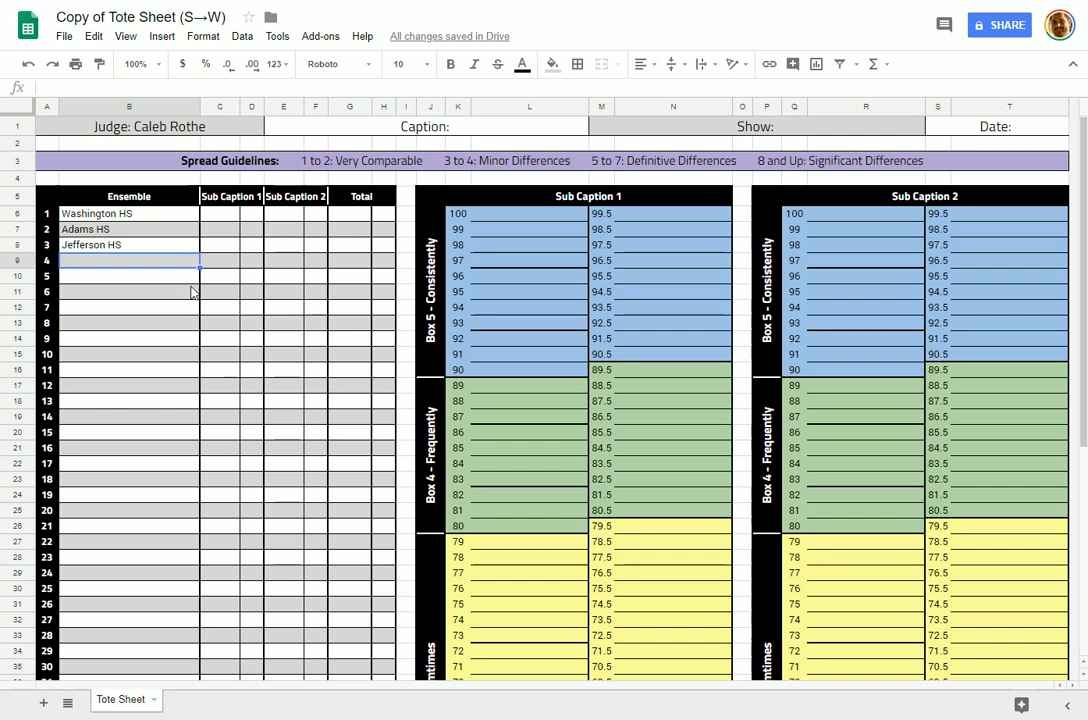
Step: Rename the Sub Caption headers to Artistry in C5 and Excellence in E5
{"action": "left_click", "coordinate": [228, 197]}
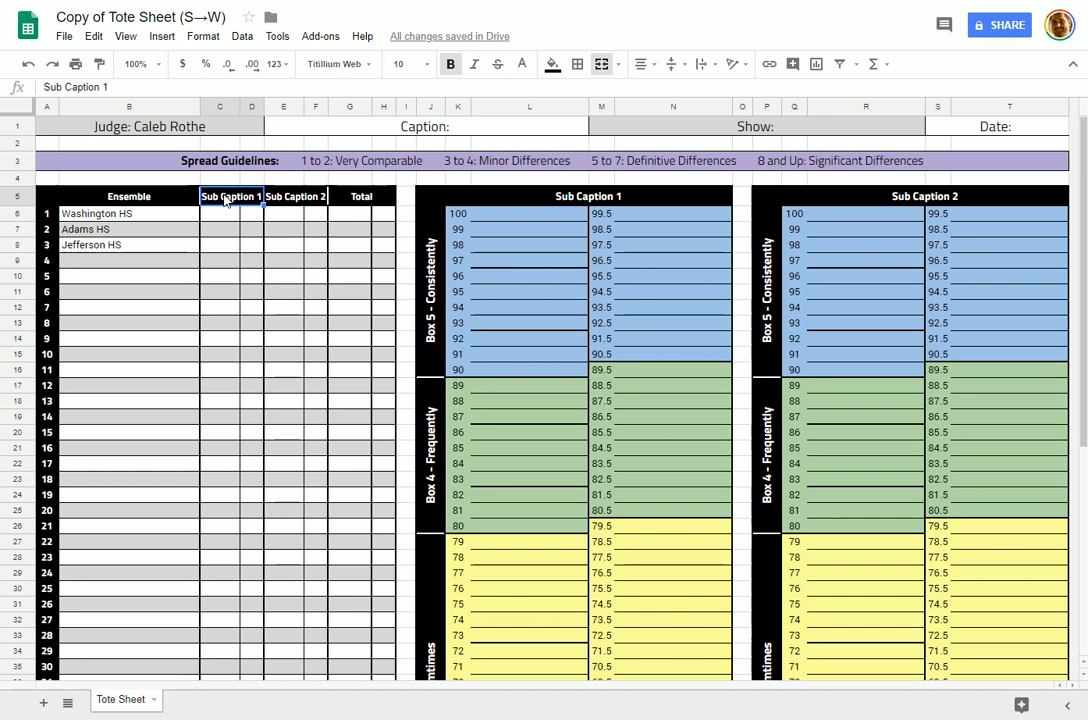
{"action": "key", "text": "BackSpace"}
{"action": "type", "text": "Artistry"}
{"action": "key", "text": "Tab"}
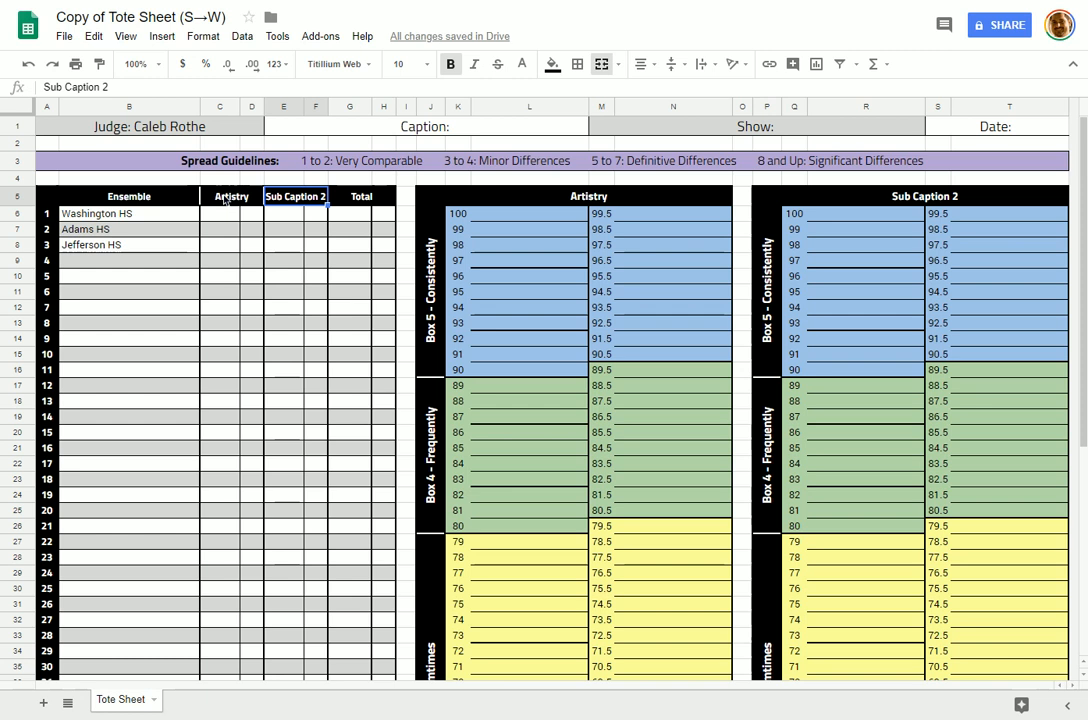
{"action": "type", "text": "Excellence"}
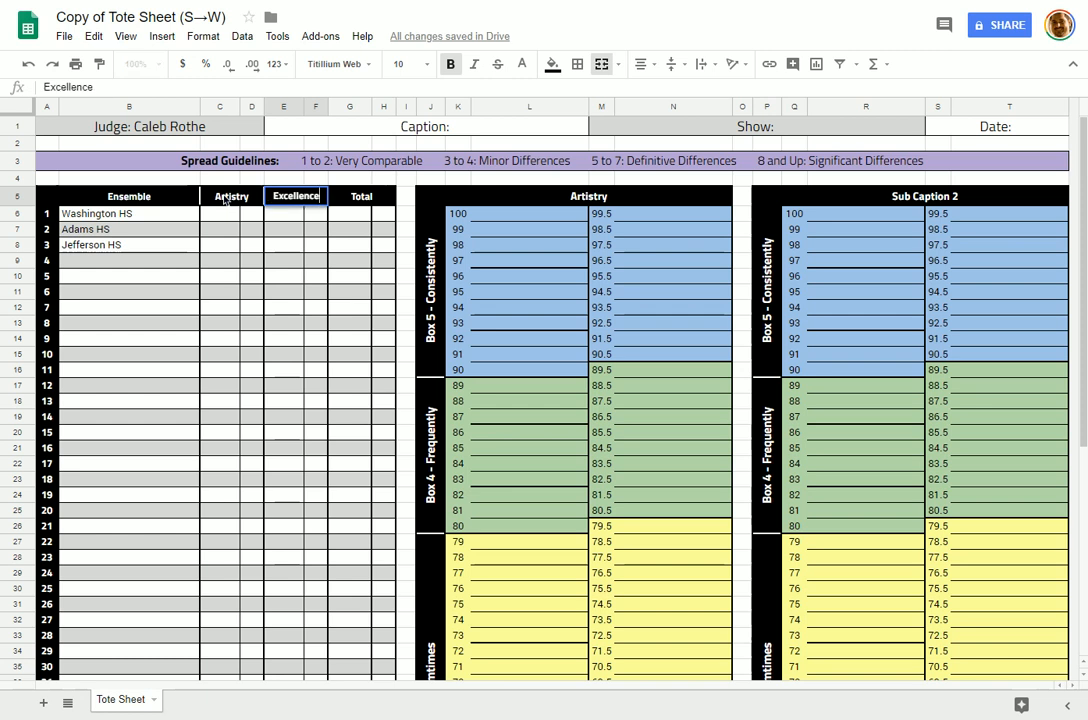
Step: Verify the Artistry and Excellence ladder panel titles now match the new headers
{"action": "left_click", "coordinate": [226, 199]}
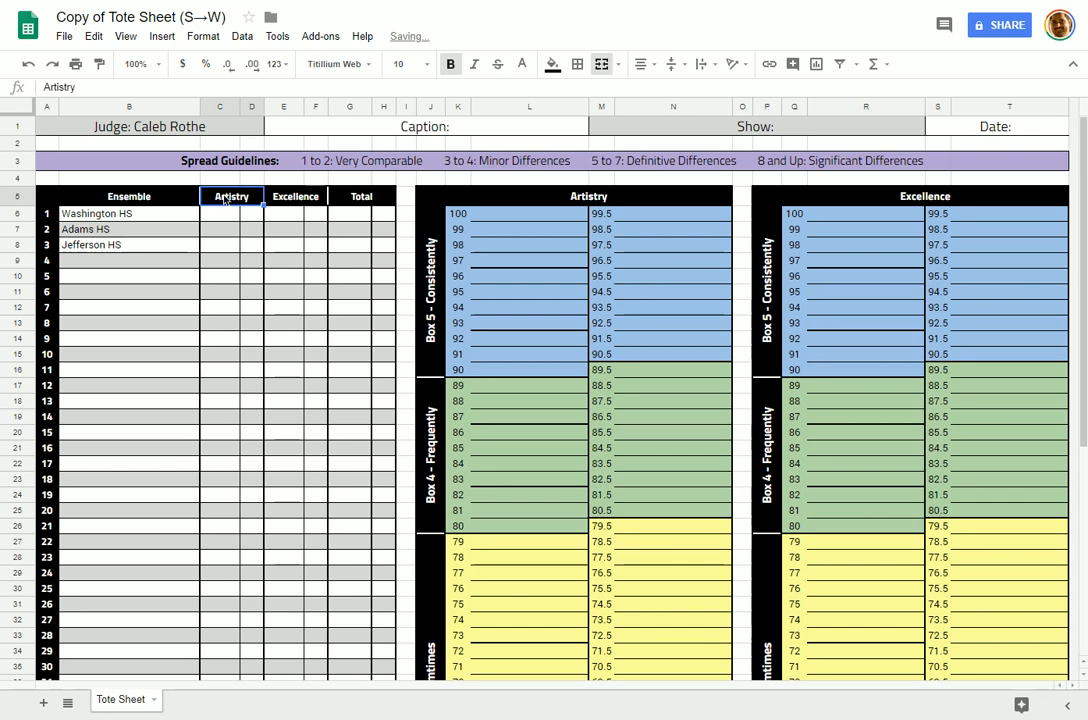
{"action": "left_click", "coordinate": [600, 197]}
{"action": "left_click", "coordinate": [925, 197]}
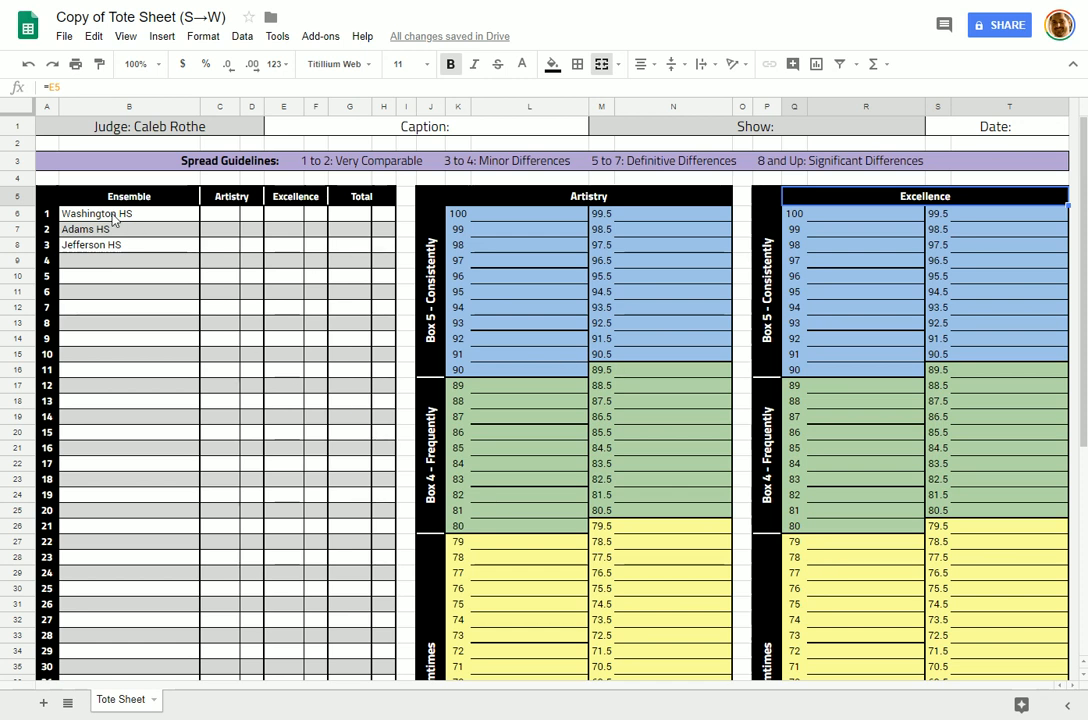
Step: Give Washington HS an Artistry score of 91 and check its ladder placement formula
{"action": "left_click", "coordinate": [222, 220]}
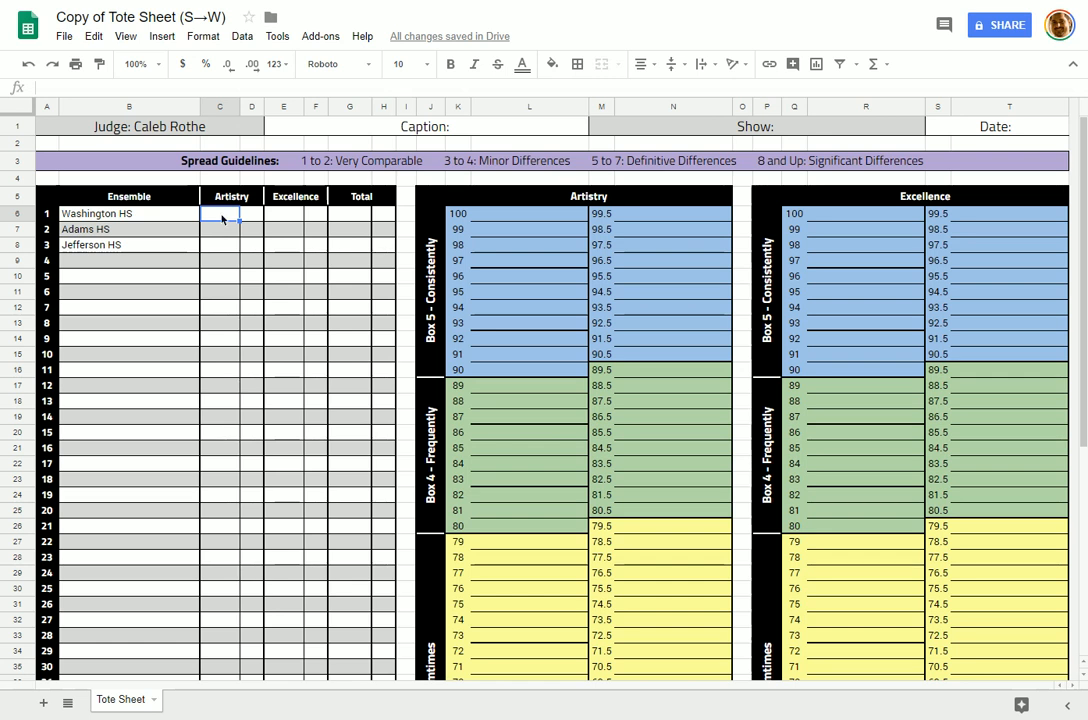
{"action": "type", "text": "921"}
{"action": "key", "text": "BackSpace"}
{"action": "key", "text": "BackSpace"}
{"action": "type", "text": "1"}
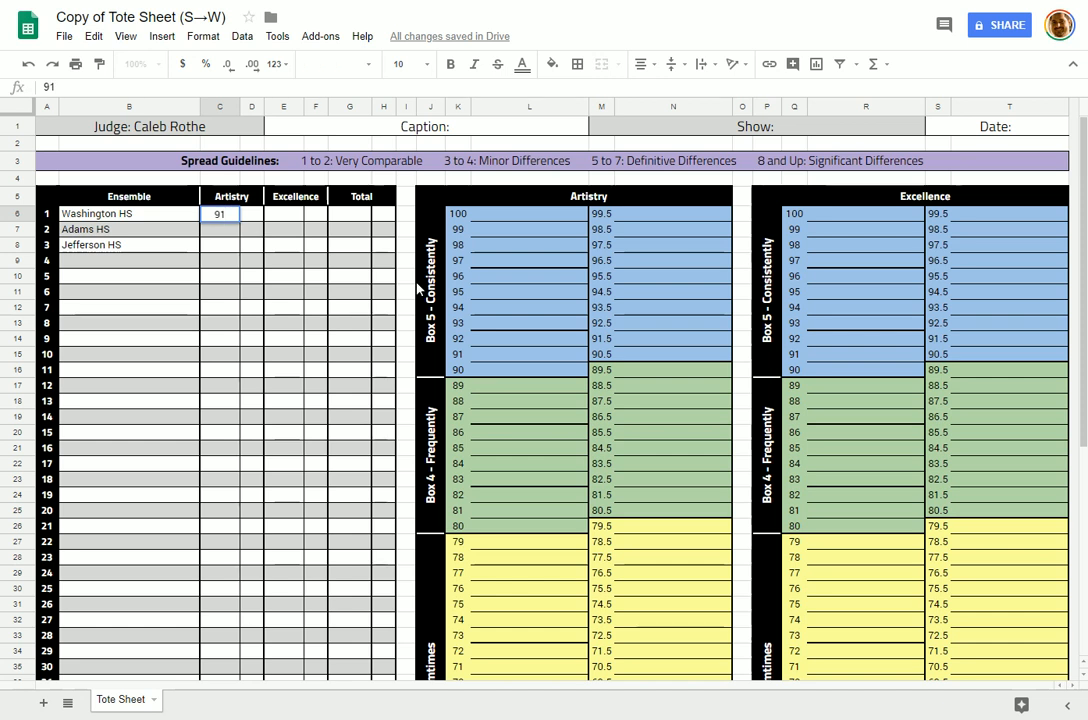
{"action": "key", "text": "Return"}
{"action": "left_click", "coordinate": [218, 216]}
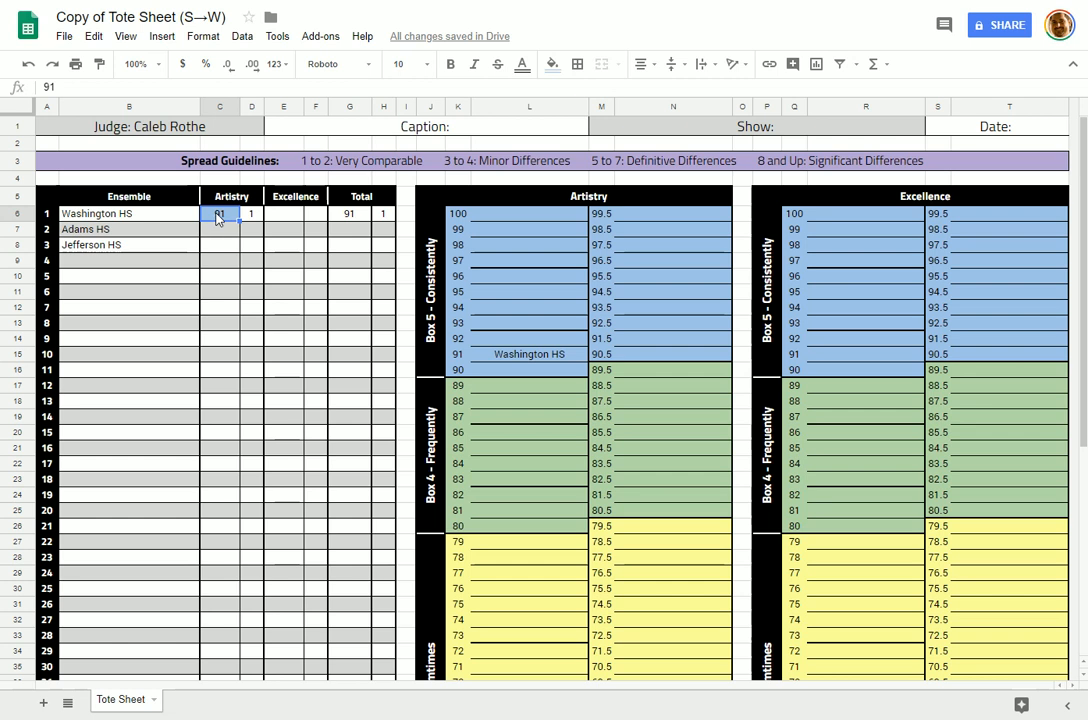
{"action": "left_click", "coordinate": [520, 358]}
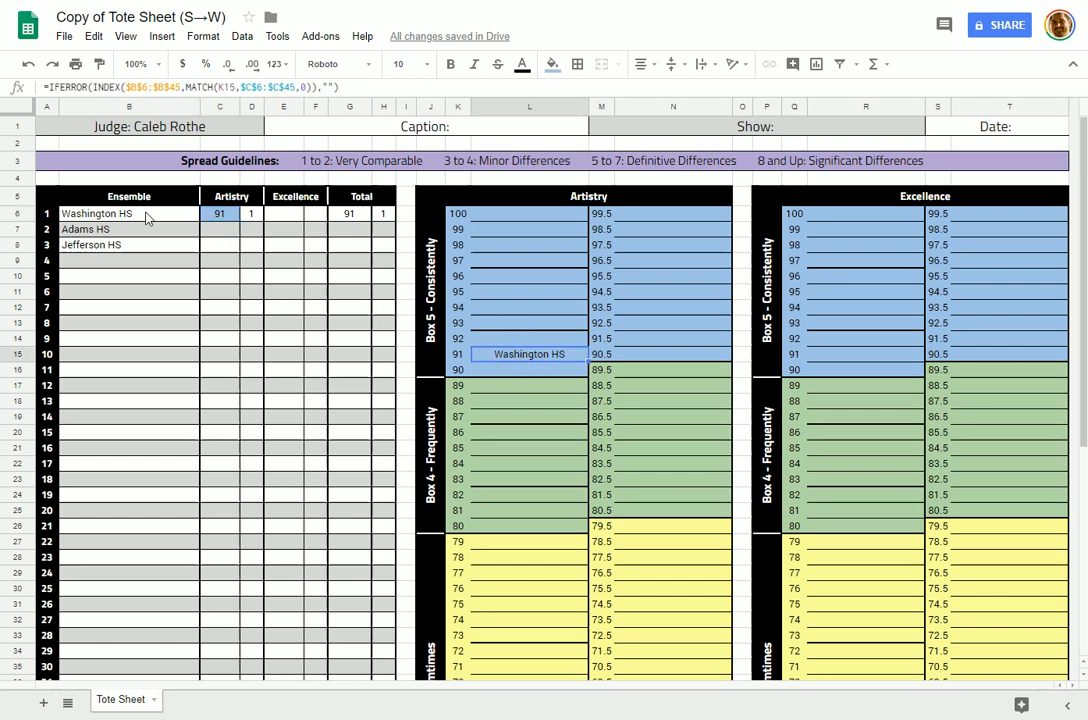
{"action": "left_click", "coordinate": [147, 214]}
{"action": "left_click", "coordinate": [515, 356]}
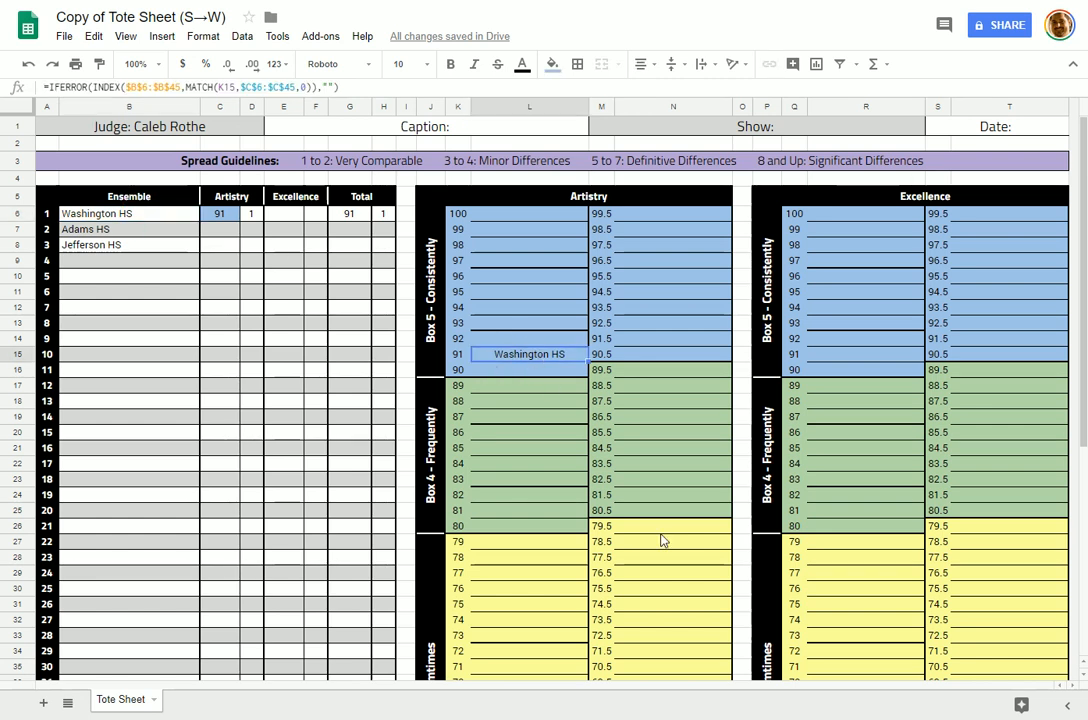
Step: Give Washington HS an Excellence score of 88 and check its Excellence chart placement
{"action": "left_click", "coordinate": [281, 215]}
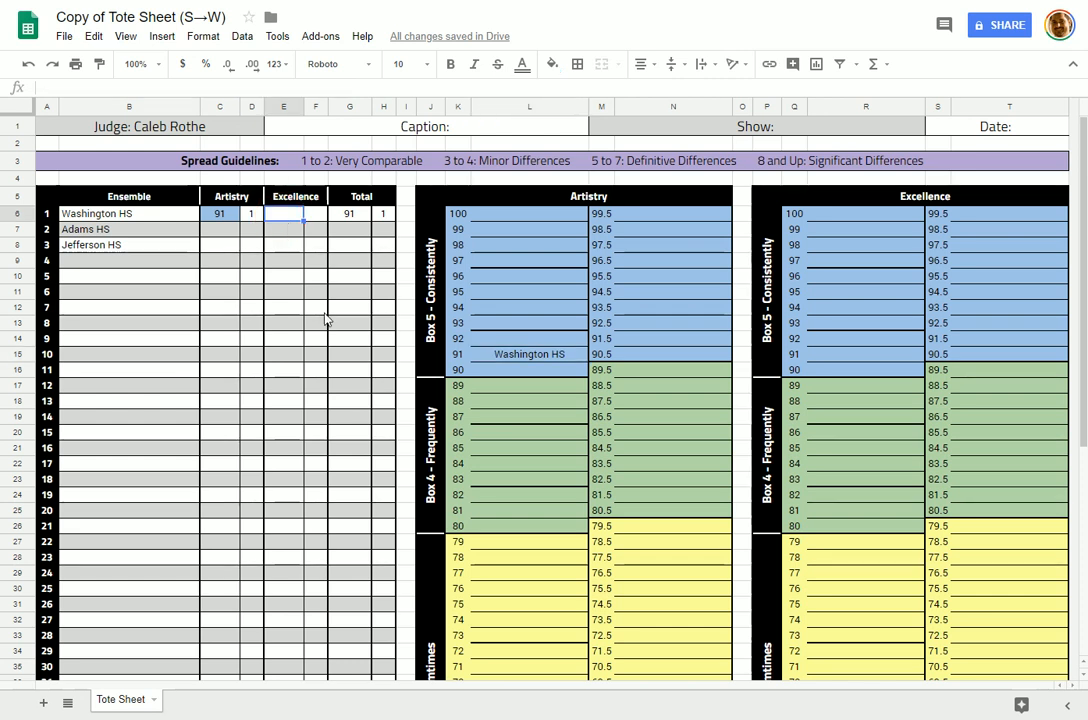
{"action": "type", "text": "88"}
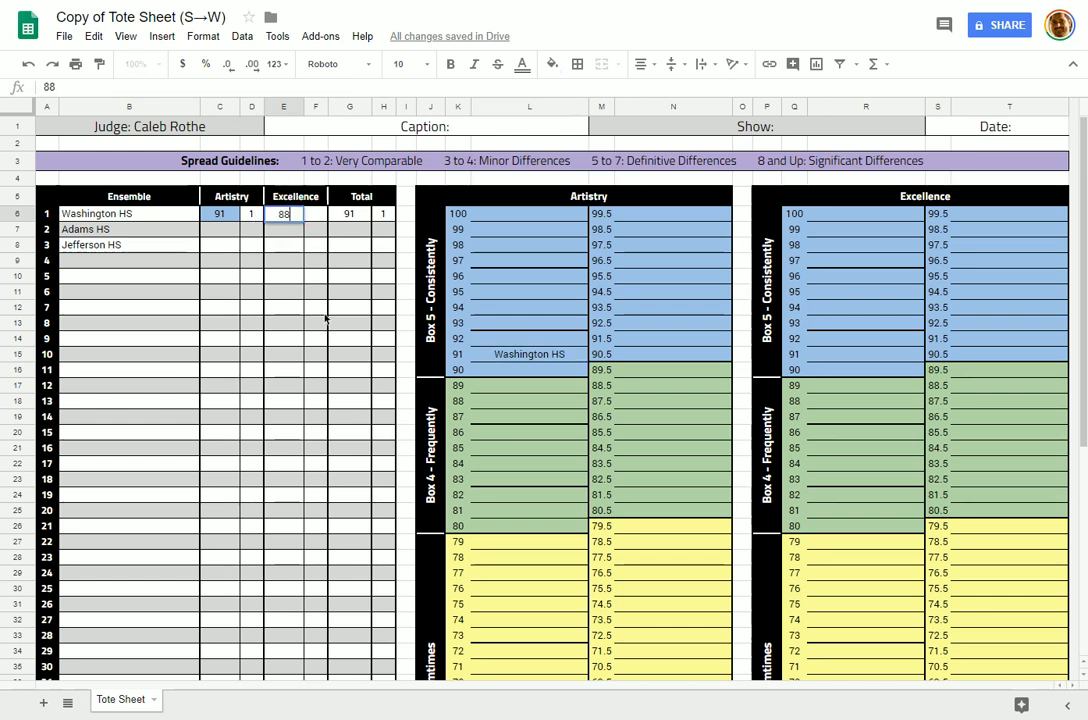
{"action": "key", "text": "ctrl+Return"}
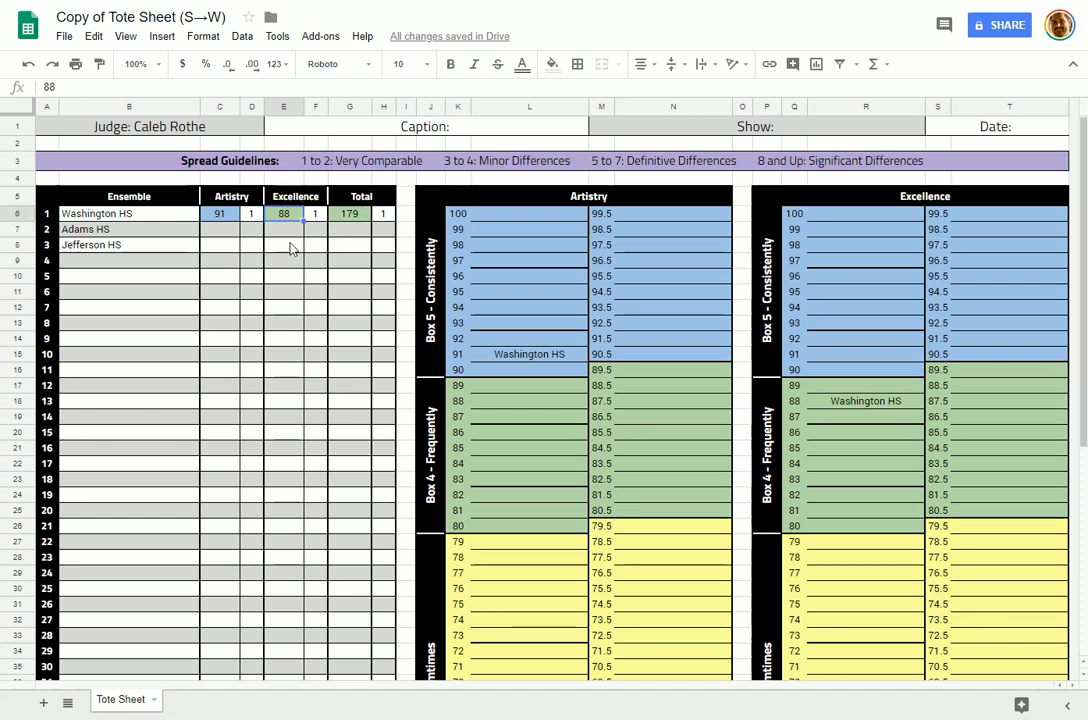
{"action": "left_click", "coordinate": [864, 400]}
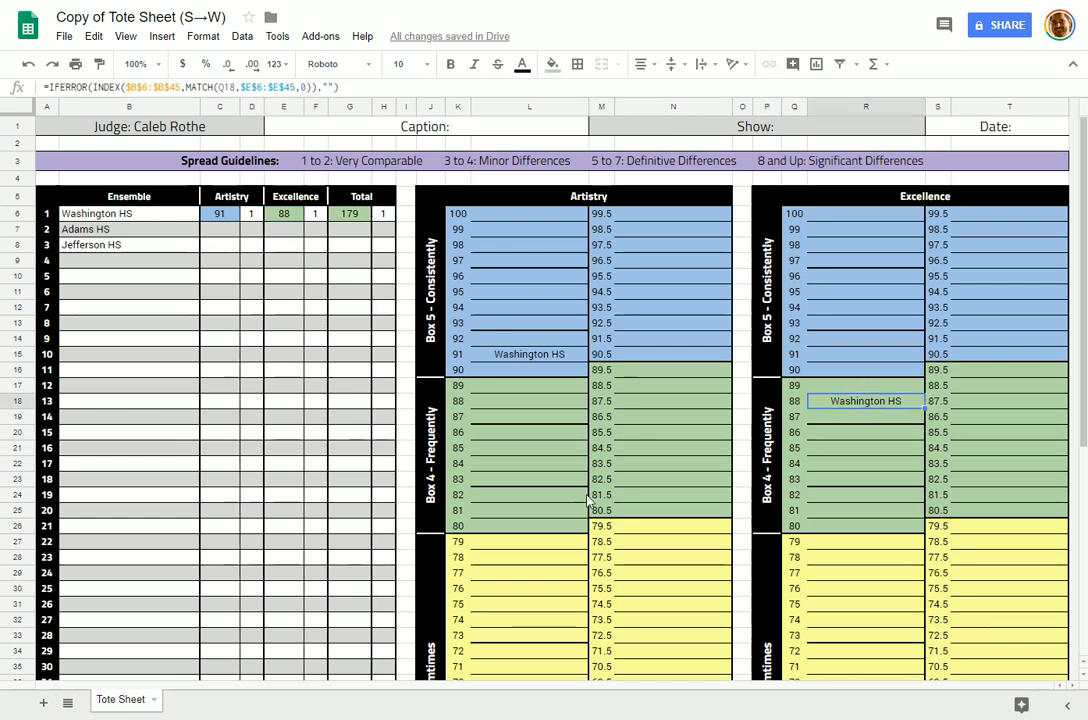
{"action": "left_click", "coordinate": [224, 234]}
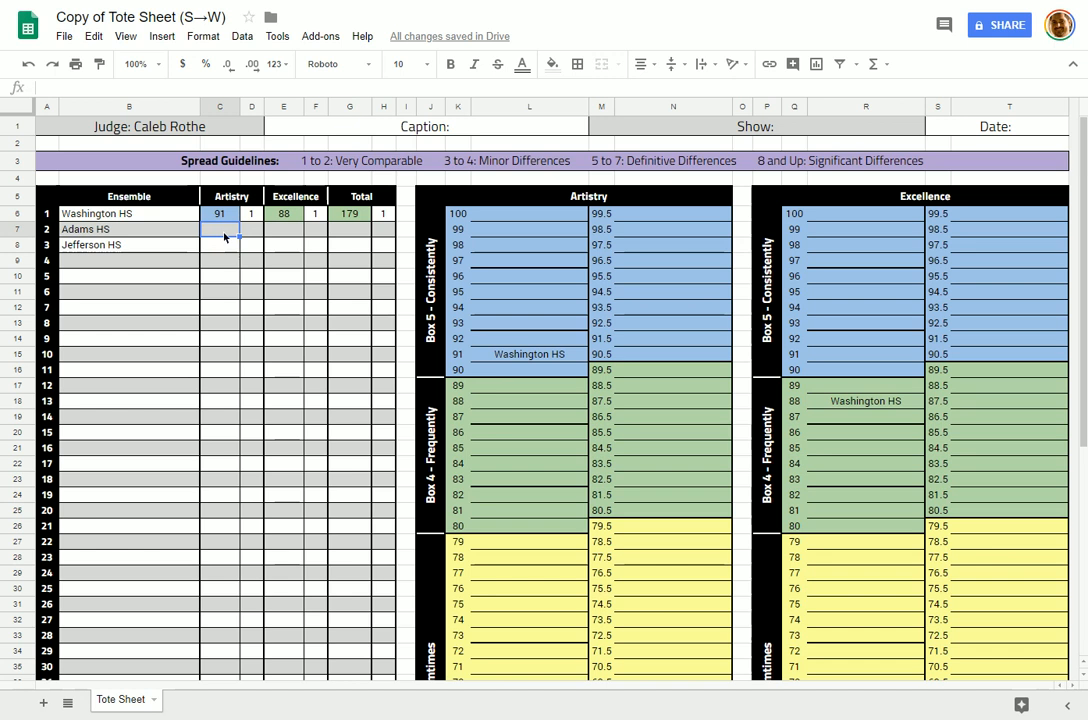
Step: Enter Adams HS's scores: 87 Artistry in C7 and 89 Excellence in E7
{"action": "type", "text": "87"}
{"action": "key", "text": "Return"}
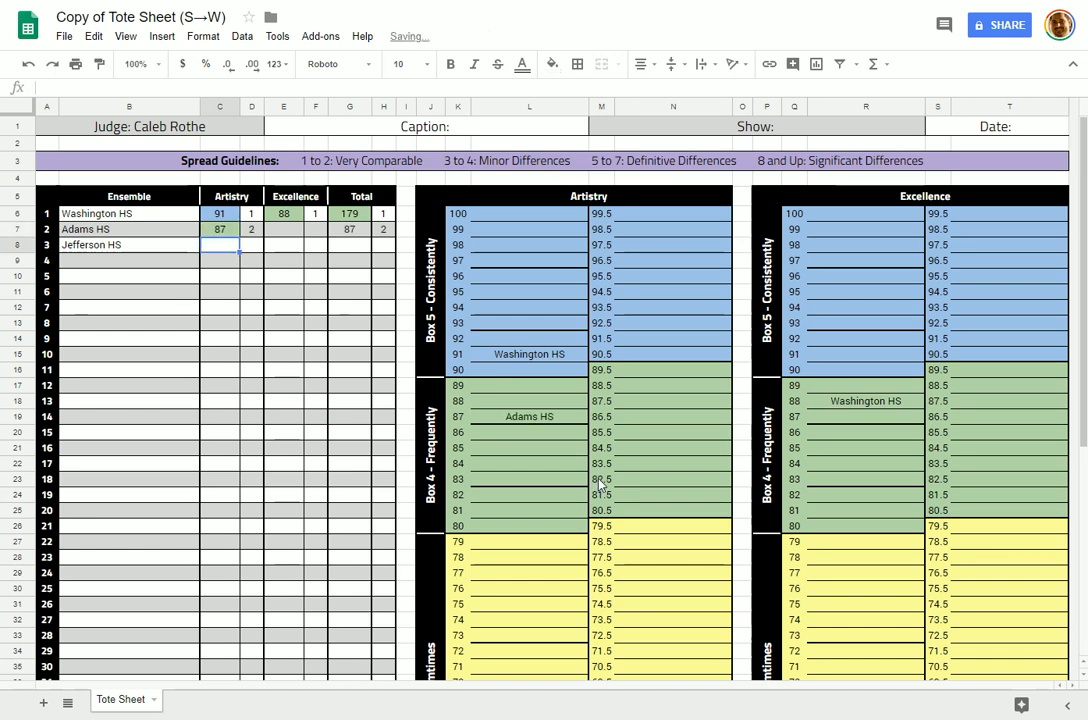
{"action": "left_click_drag", "start_coordinate": [542, 358], "coordinate": [535, 419]}
{"action": "left_click", "coordinate": [548, 358]}
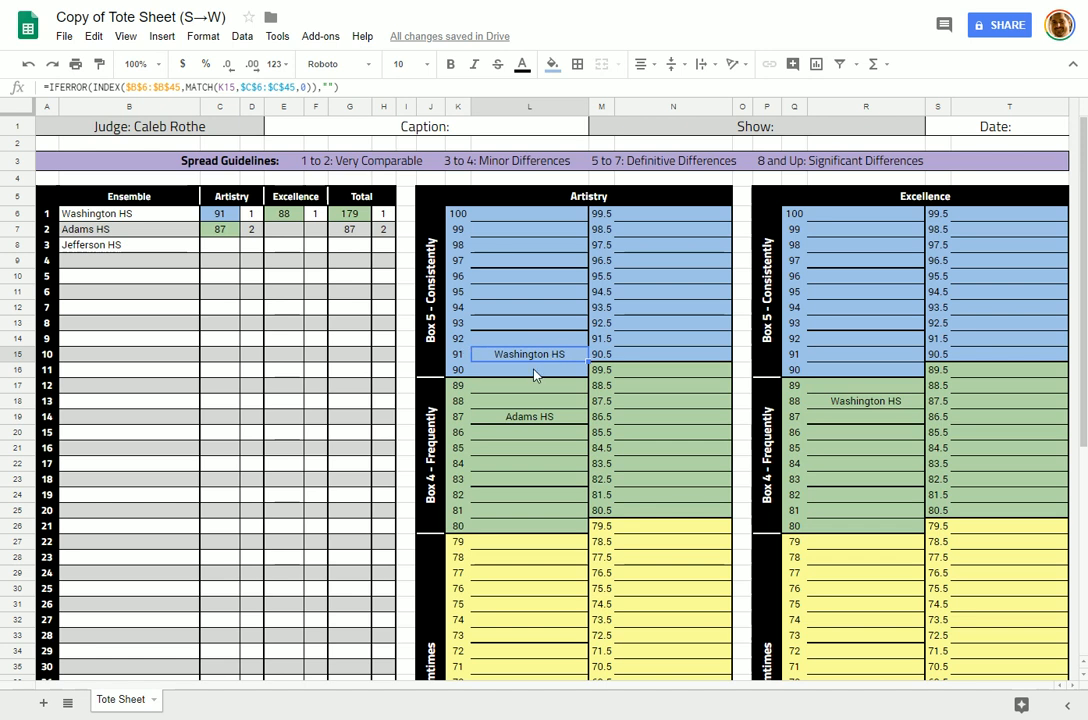
{"action": "left_click", "coordinate": [285, 238]}
{"action": "type", "text": "89"}
{"action": "key", "text": "Return"}
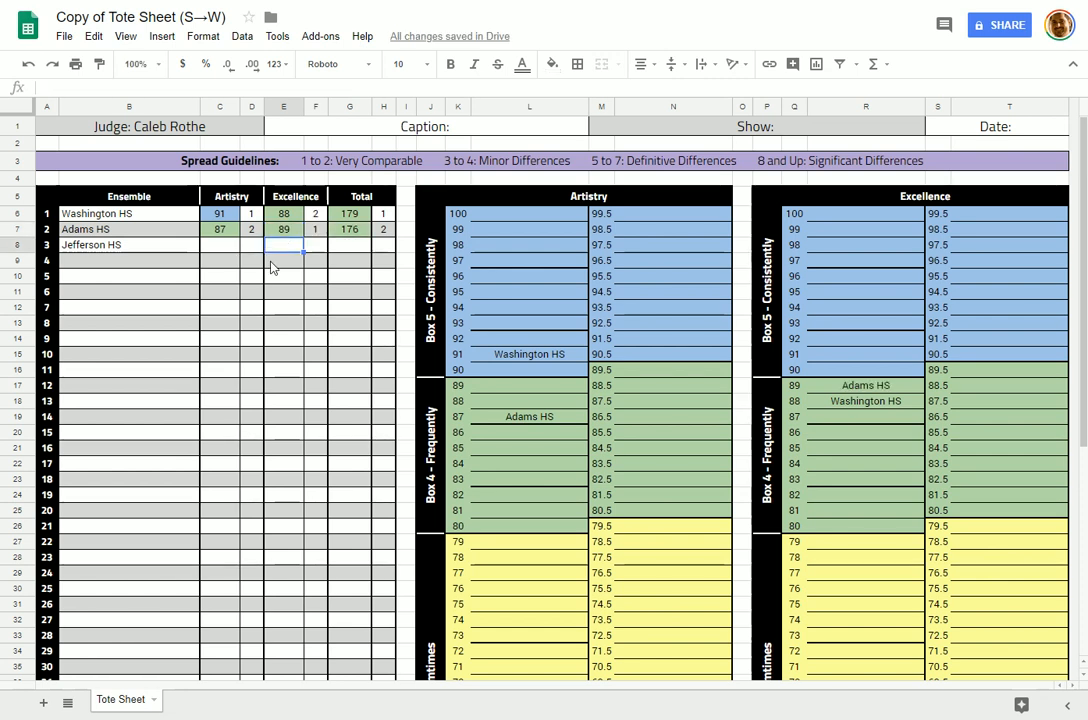
Step: Review Adams HS's scores and the Artistry, Excellence and overall rank formulas
{"action": "left_click", "coordinate": [221, 235]}
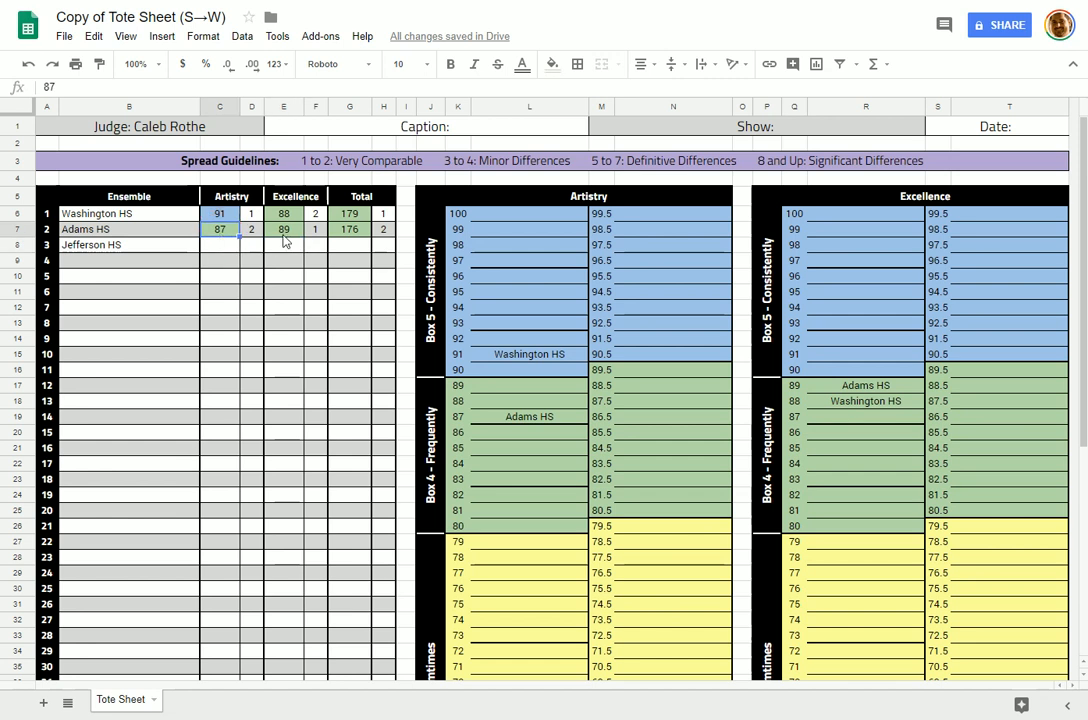
{"action": "left_click", "coordinate": [283, 237]}
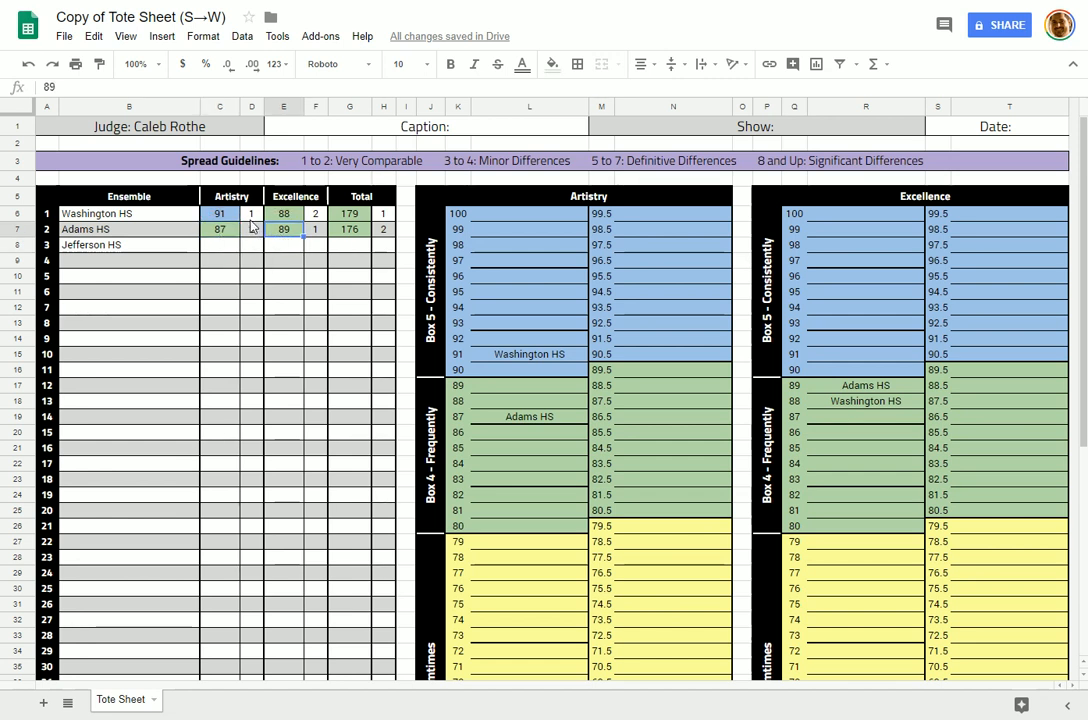
{"action": "left_click", "coordinate": [251, 216]}
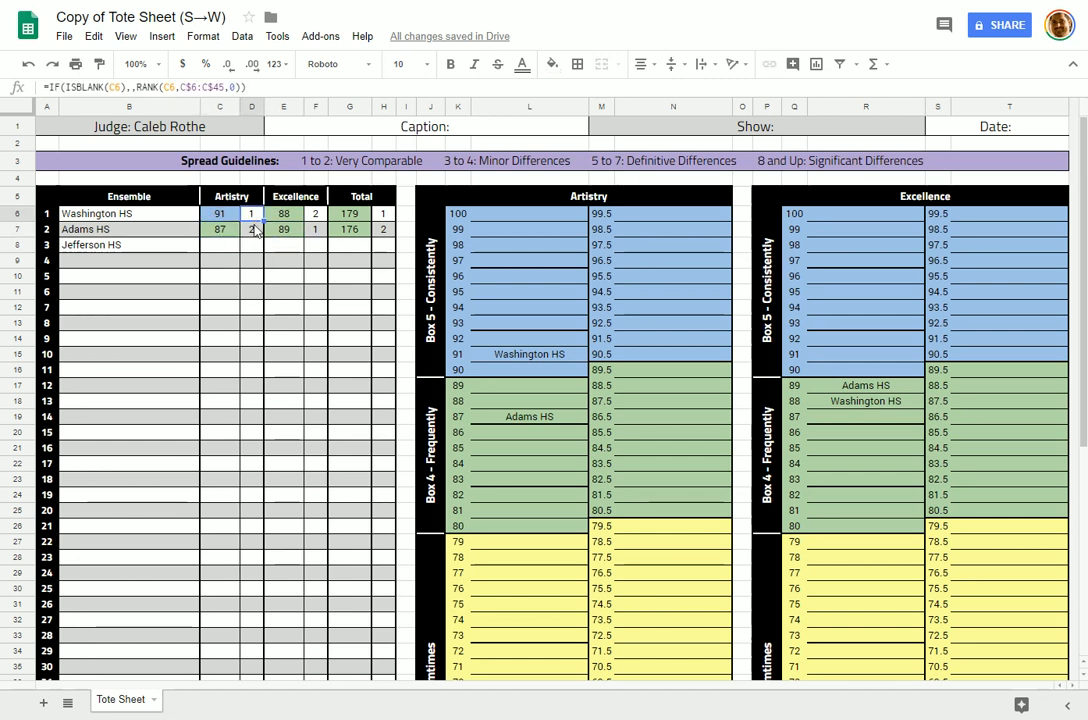
{"action": "left_click", "coordinate": [315, 231]}
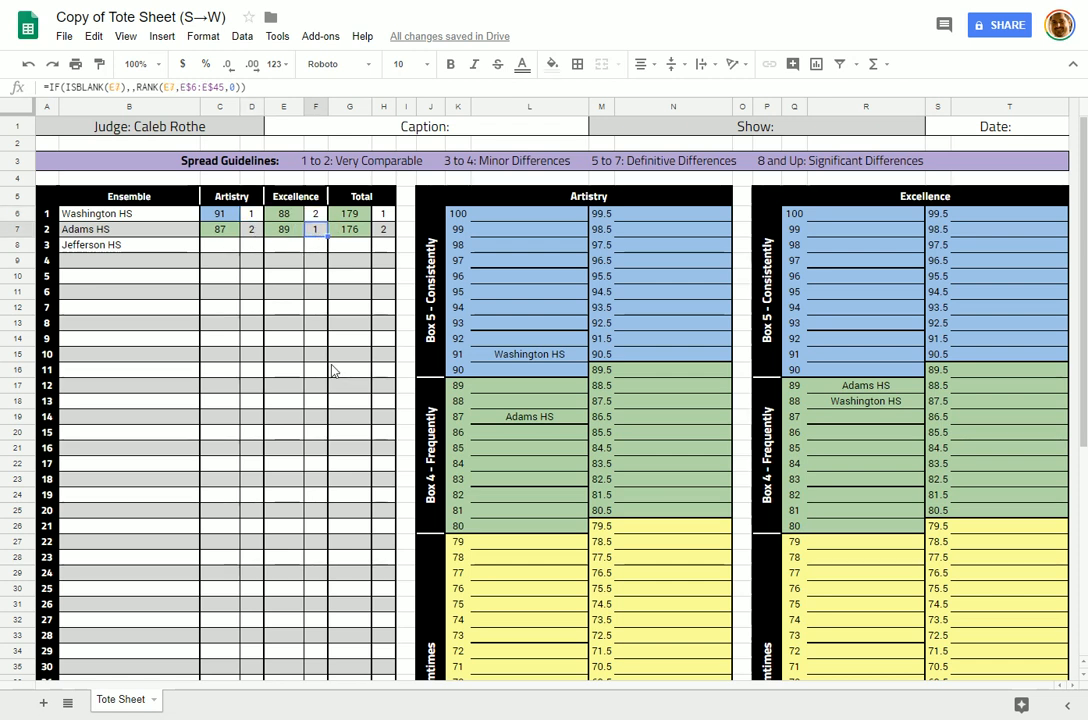
{"action": "key", "text": "Up"}
{"action": "key", "text": "Right"}
{"action": "key", "text": "Right"}
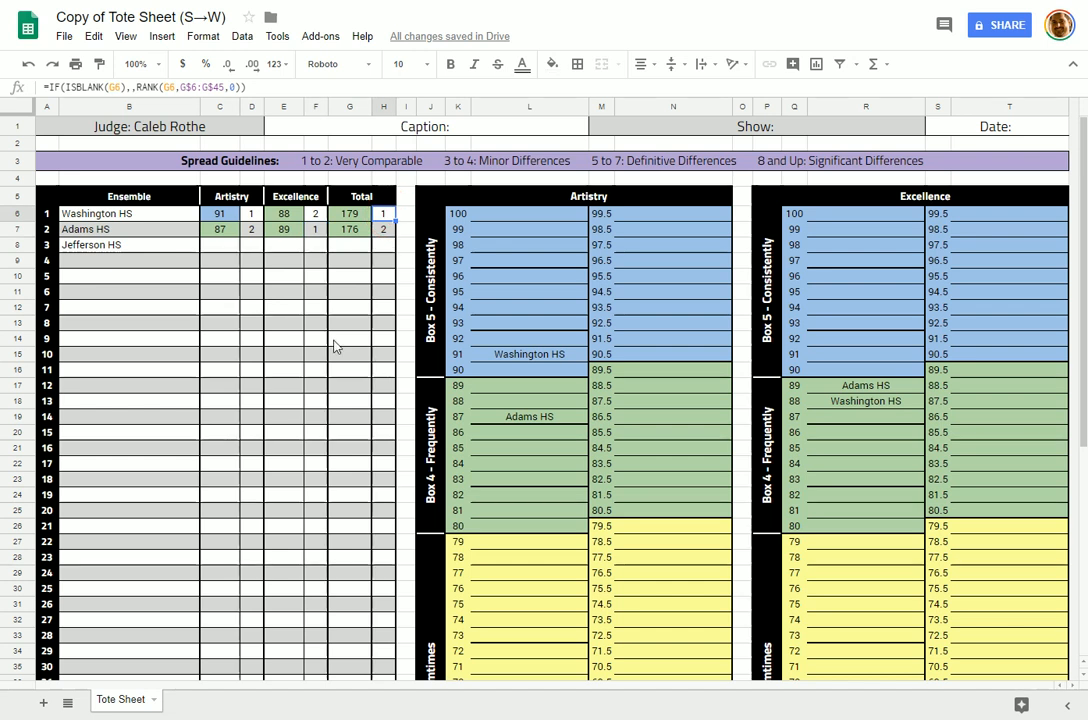
{"action": "left_click", "coordinate": [228, 250]}
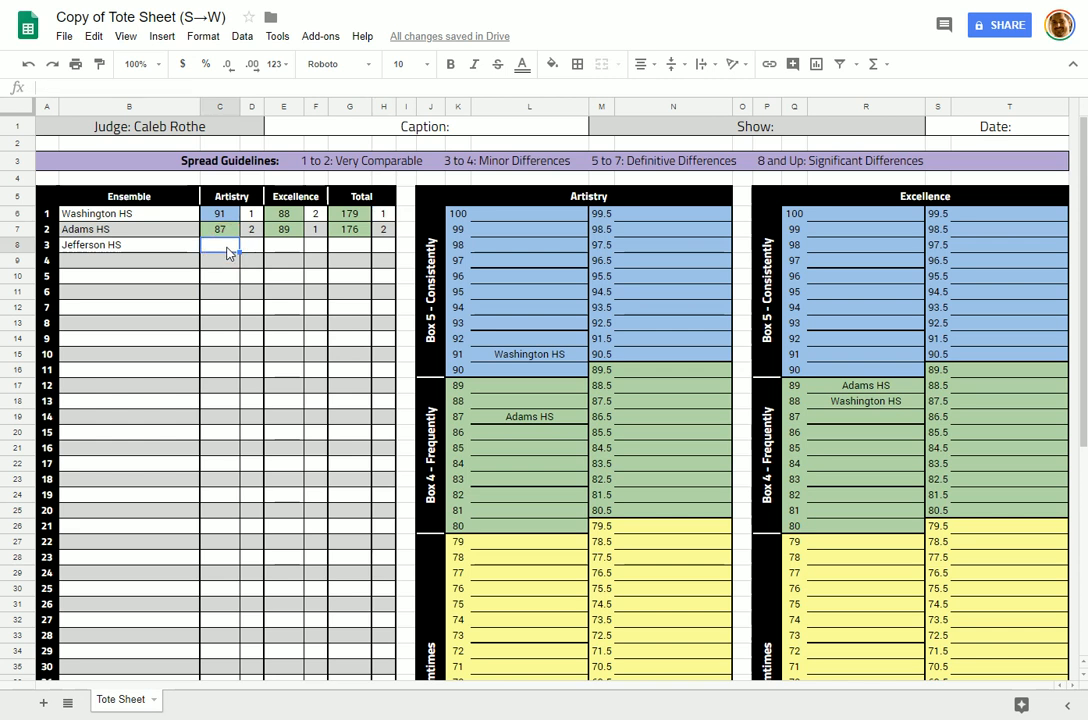
Step: Enter Jefferson HS's scores: 77 Artistry in C8 and 99.5 Excellence in E8
{"action": "type", "text": "77"}
{"action": "left_click", "coordinate": [224, 341]}
{"action": "left_click", "coordinate": [228, 252]}
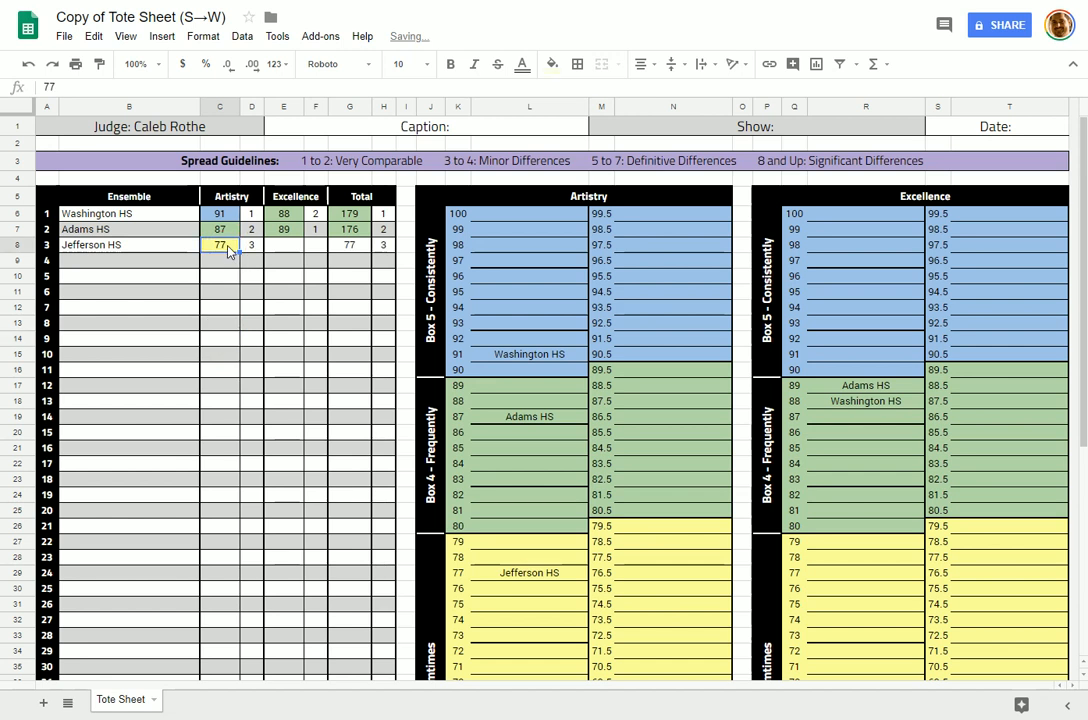
{"action": "left_click", "coordinate": [291, 250]}
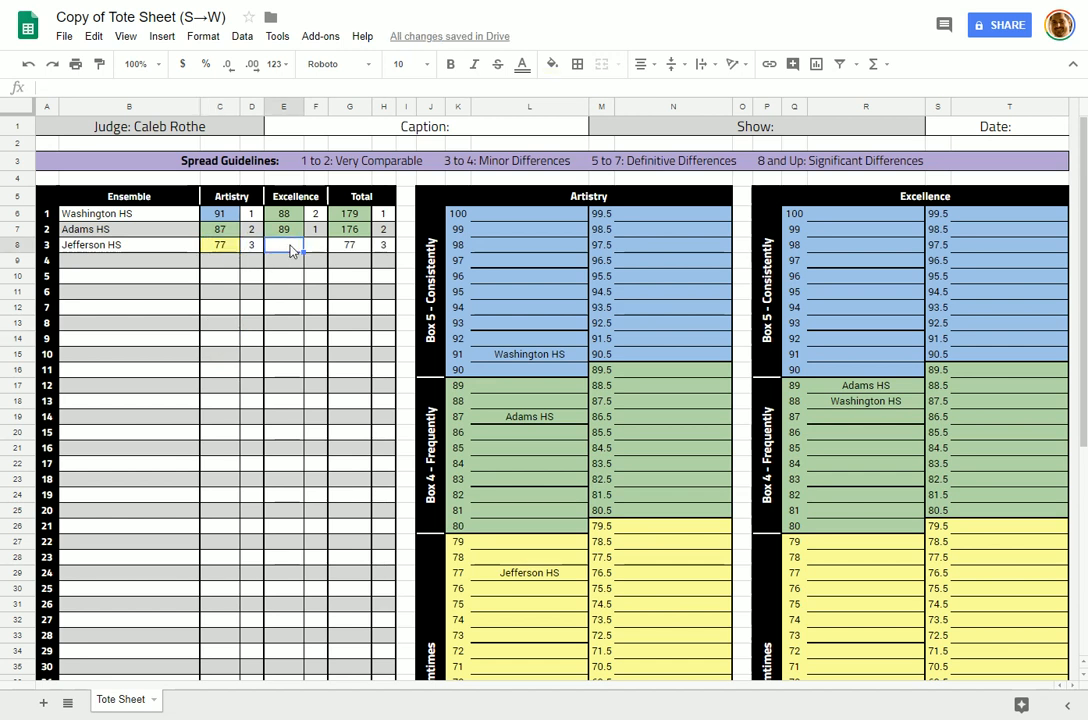
{"action": "type", "text": "99.5"}
{"action": "key", "text": "Return"}
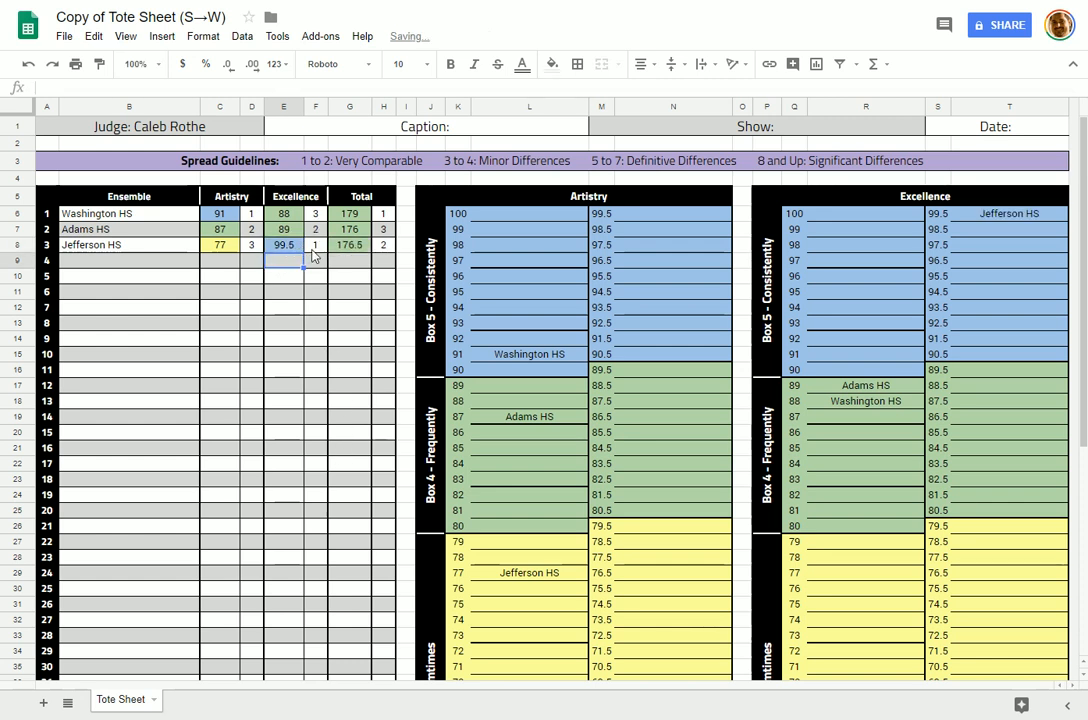
Step: Check Jefferson HS's Excellence rank, overall rank and its 99.5 chart placement formula
{"action": "left_click", "coordinate": [314, 253]}
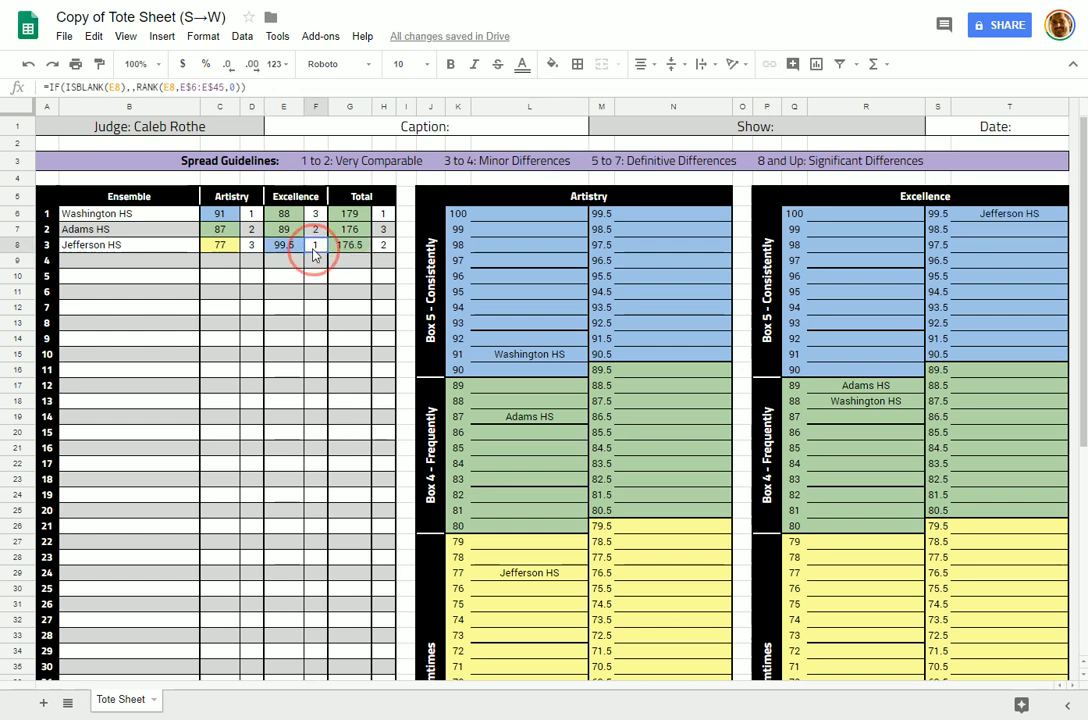
{"action": "left_click", "coordinate": [384, 246]}
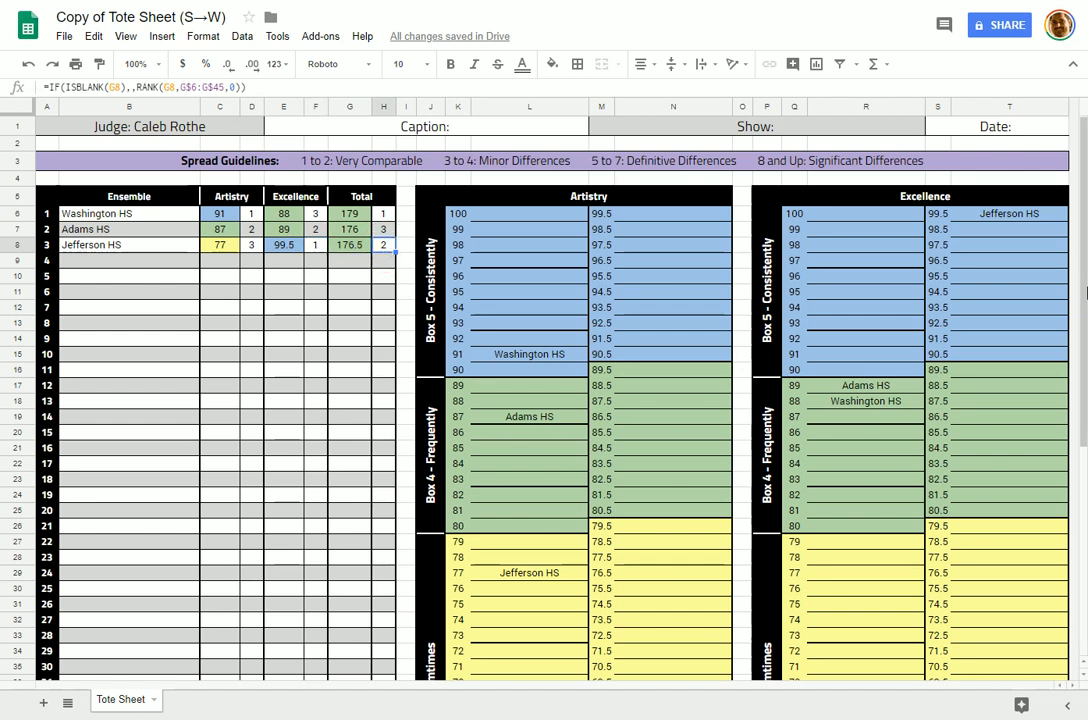
{"action": "left_click", "coordinate": [1015, 215]}
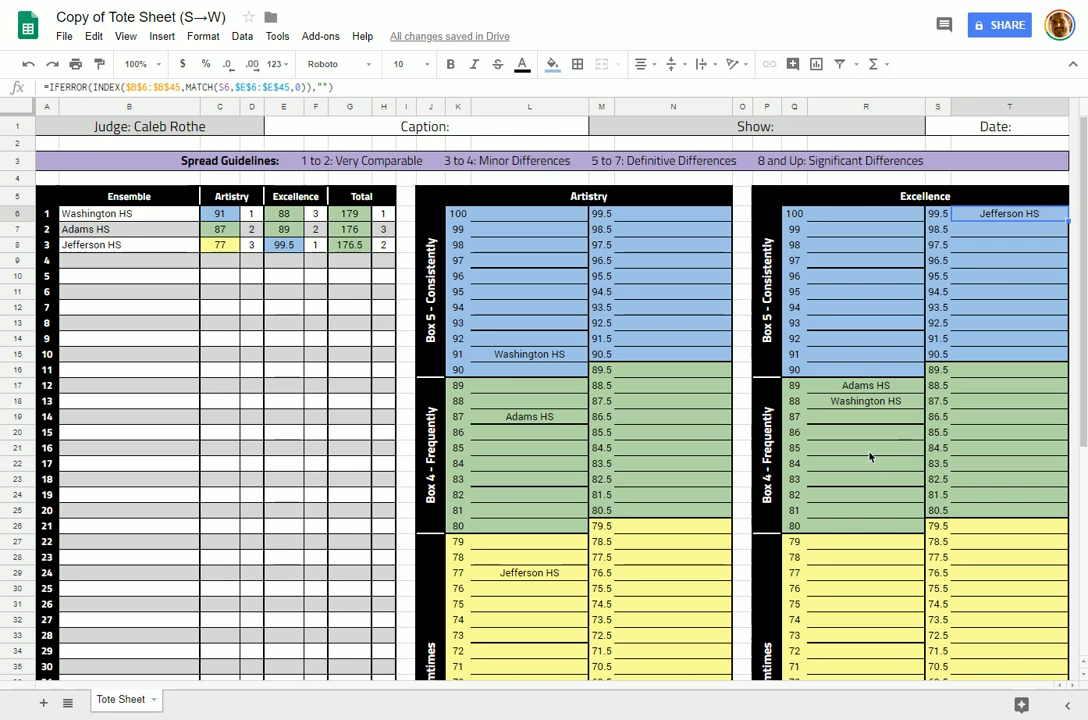
{"action": "scroll", "coordinate": [214, 219], "scroll_direction": "down", "scroll_amount": 2}
{"action": "scroll", "coordinate": [228, 236], "scroll_direction": "up", "scroll_amount": 2}
{"action": "left_click", "coordinate": [156, 248]}
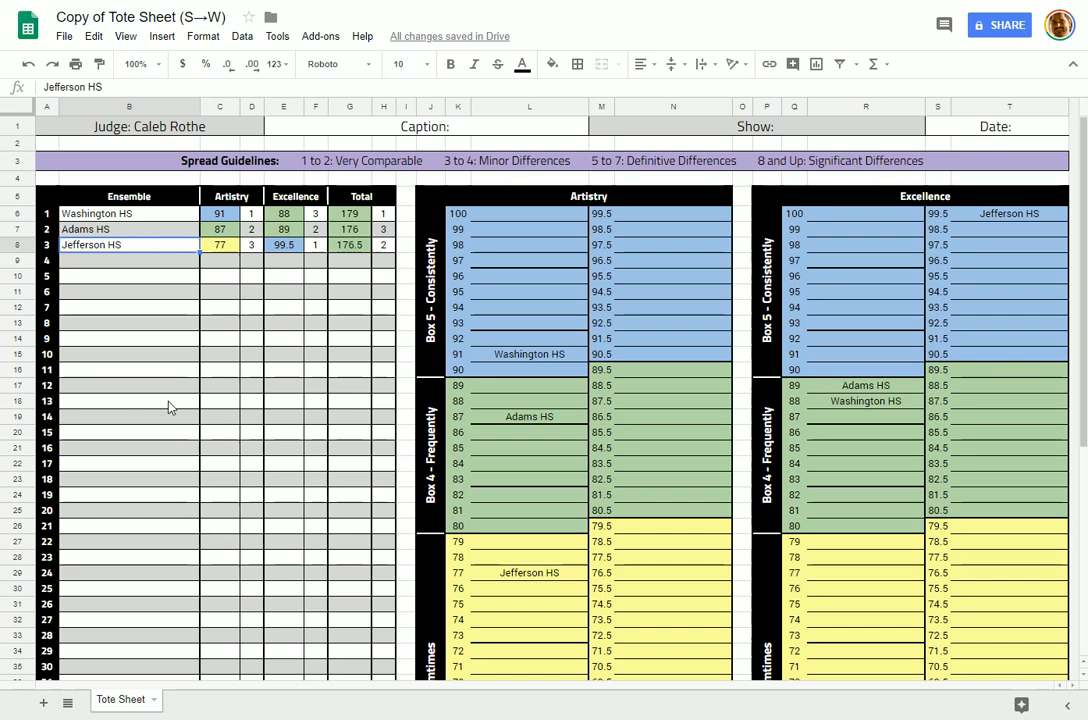
{"action": "left_click", "coordinate": [121, 703]}
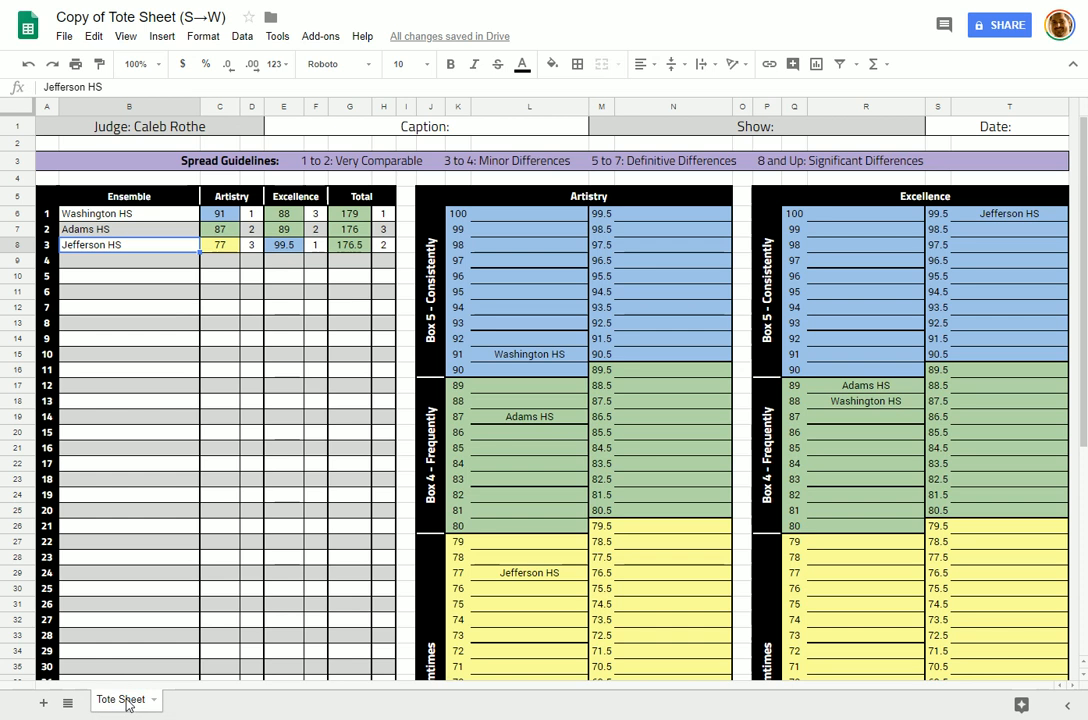
Step: Duplicate the Tote Sheet tab to create 'Copy of Tote Sheet'
{"action": "right_click", "coordinate": [128, 704]}
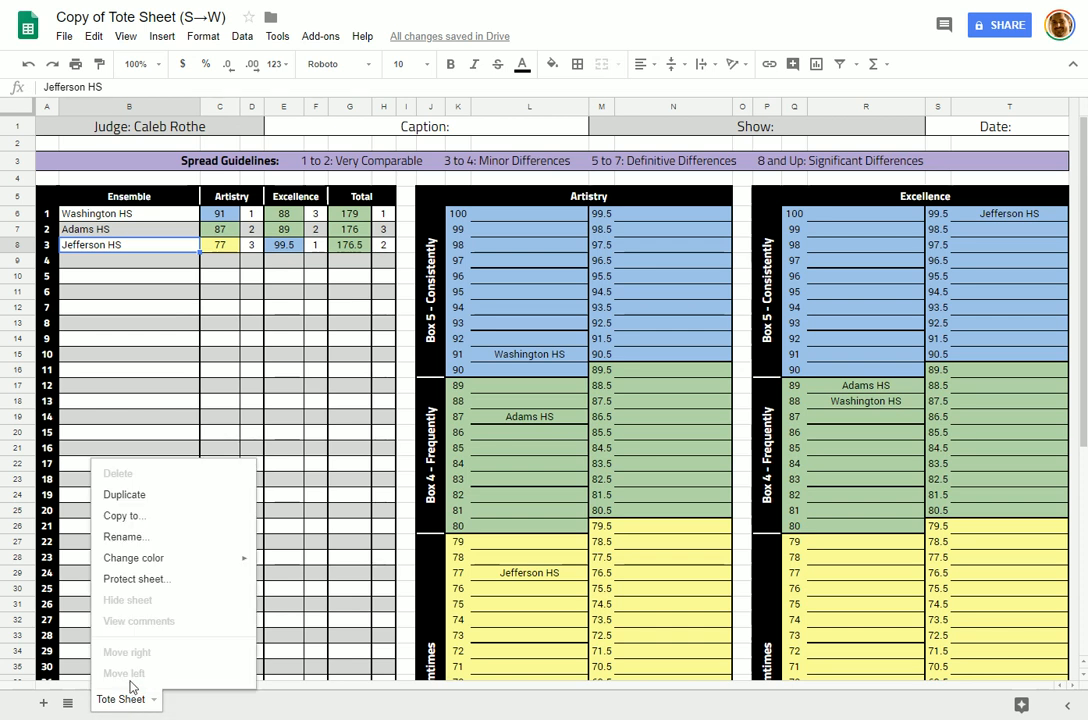
{"action": "left_click", "coordinate": [141, 500]}
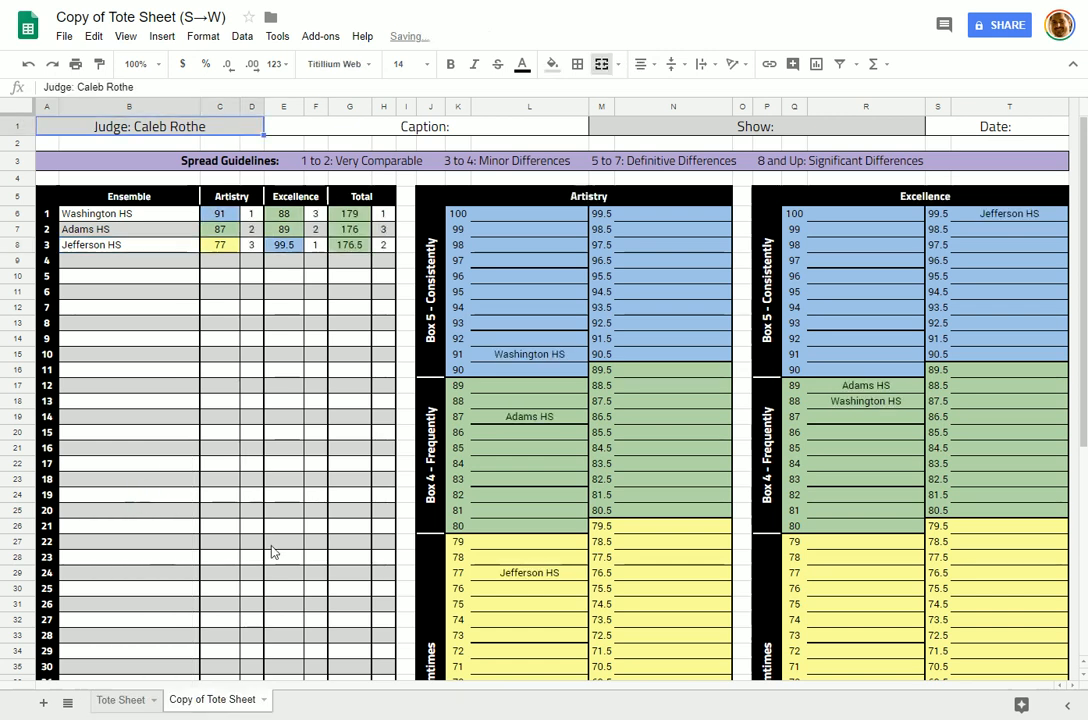